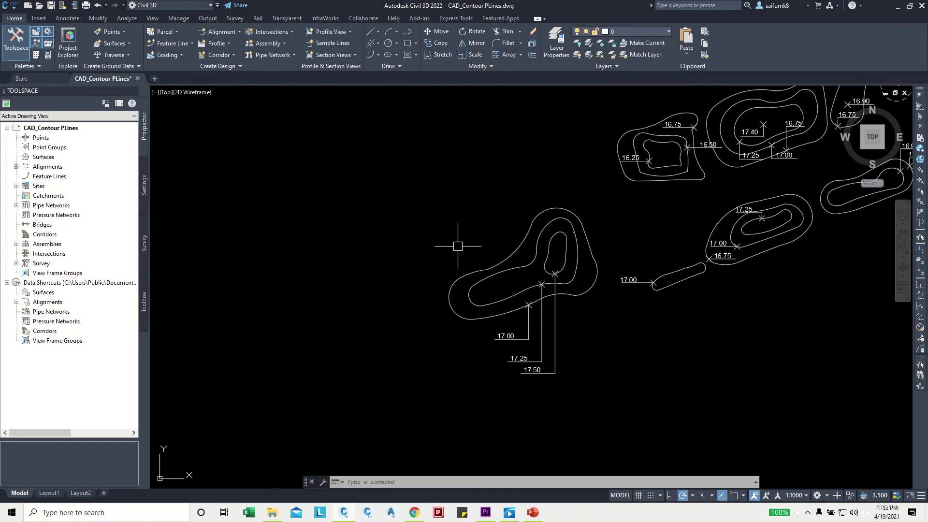
- Show Properties for the left berm's outer contour and confirm its elevation reads 0.000
middle_click_drag(487, 209, 384, 243)
mouse_move(388, 285)
middle_mouse_down()
mouse_move(372, 282)
mouse_move(388, 271)
middle_mouse_up()
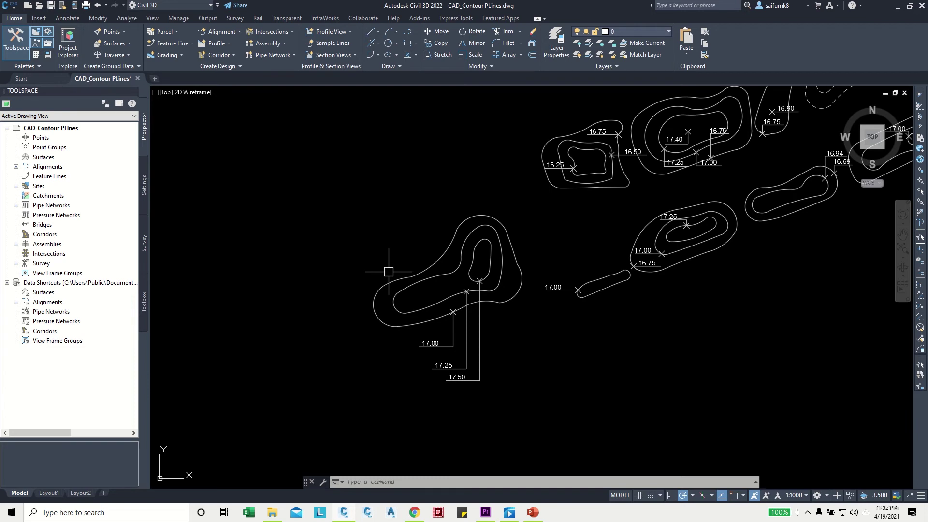
left_click(421, 271)
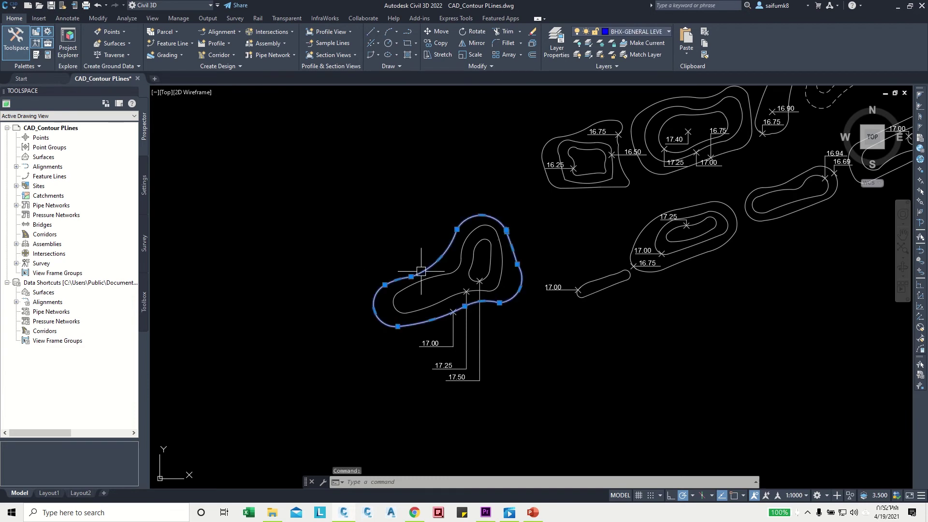
key("ctrl+1")
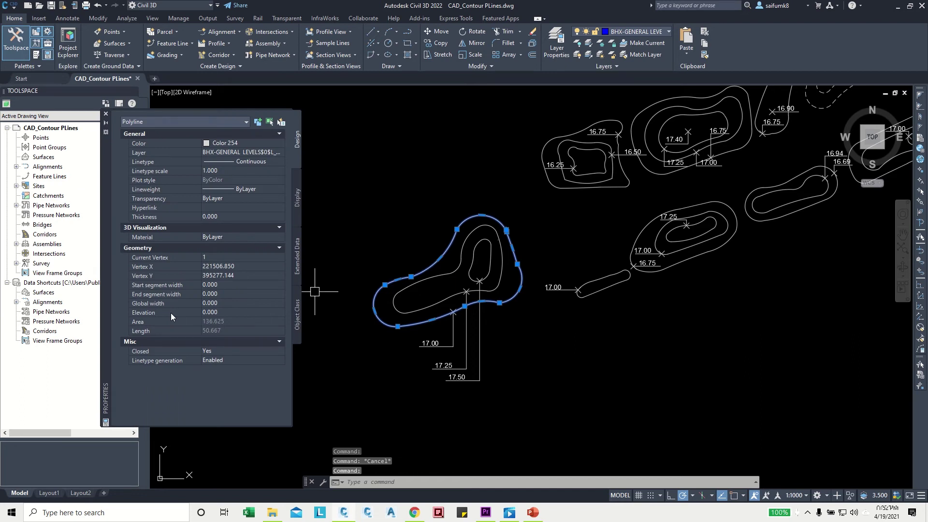
key("Escape")
left_click(397, 279)
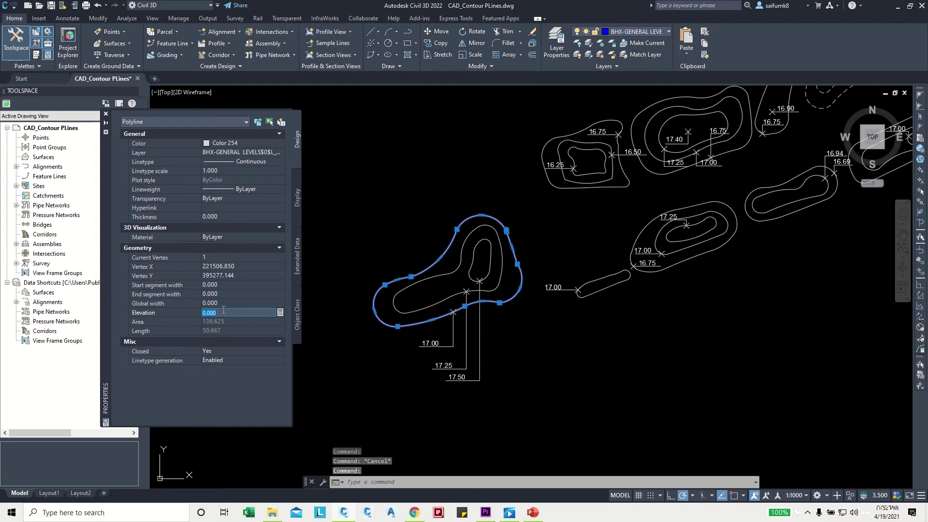
key("Escape")
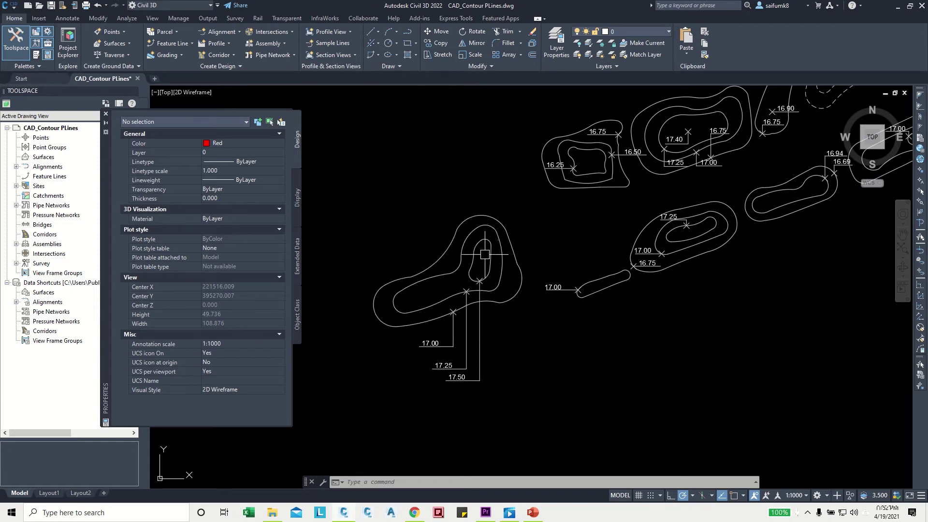
- Zoom in and select the outer 17.00 contour: elevation 0.000, area 136.625, length 50.667
scroll(532, 264, "up", 1)
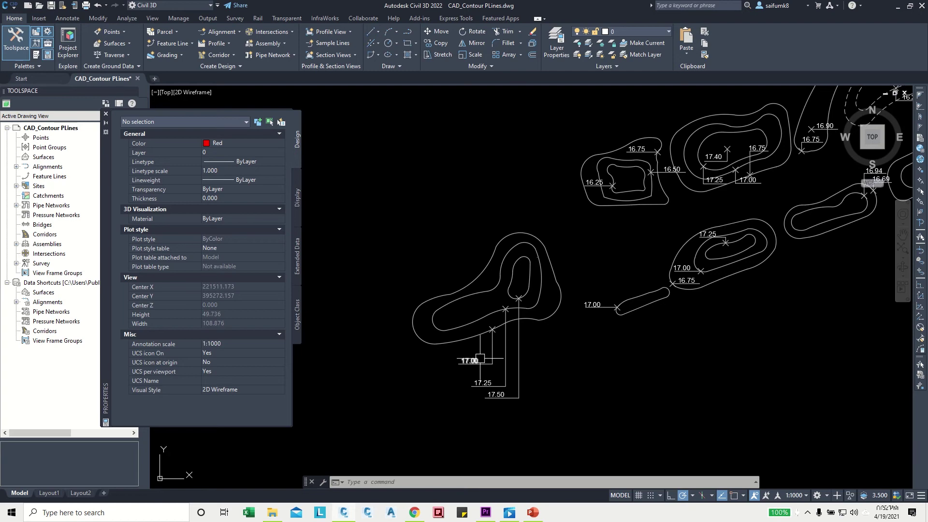
scroll(479, 360, "up", 2)
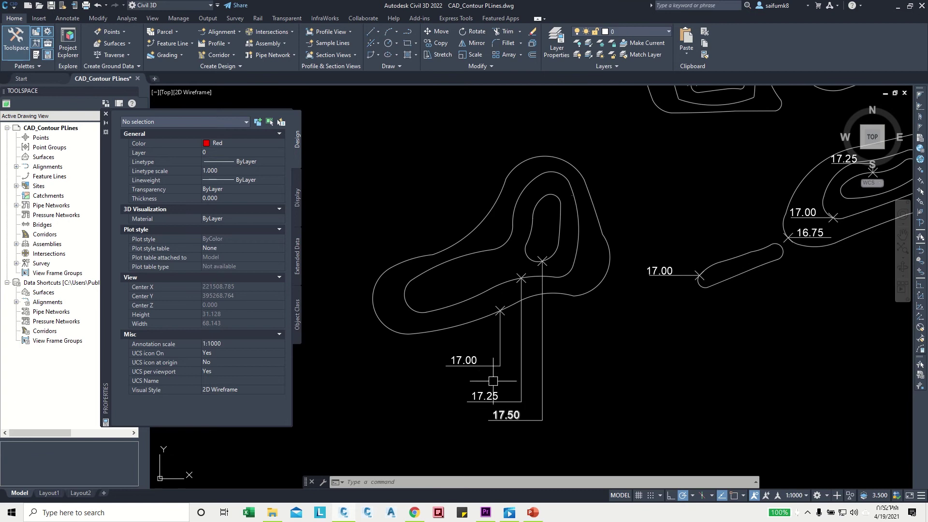
middle_click_drag(480, 379, 485, 342)
left_click(437, 308)
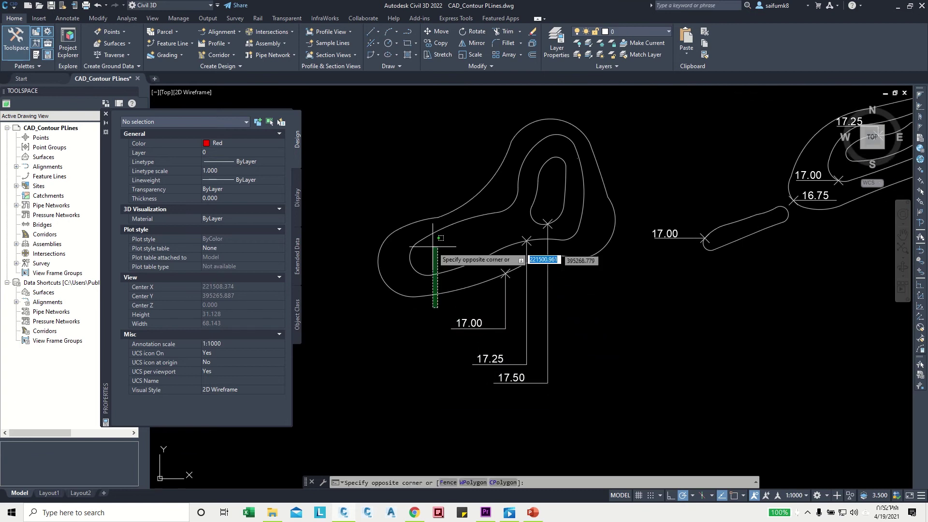
key("Escape")
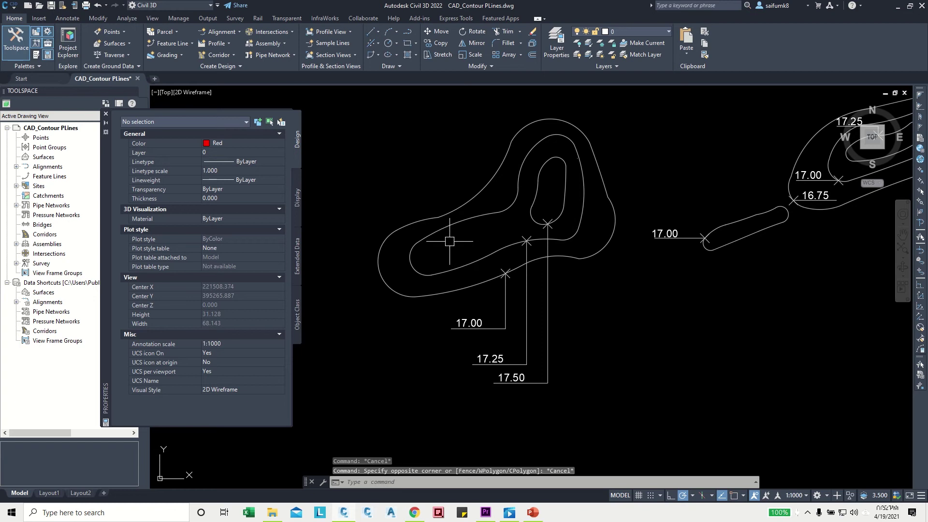
left_click(460, 292)
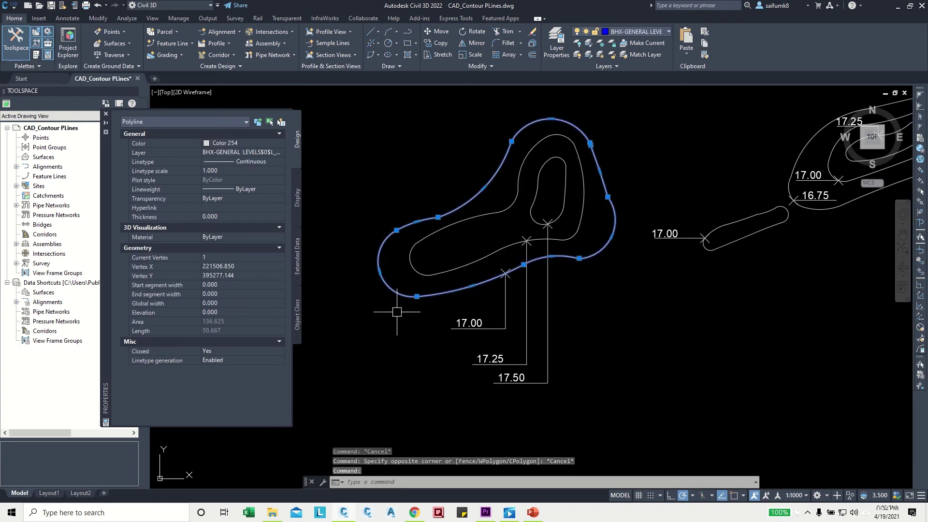
- Change the outer contour's Elevation from 0.000 to 17 in Properties
middle_click_drag(396, 311, 399, 285)
left_click(218, 313)
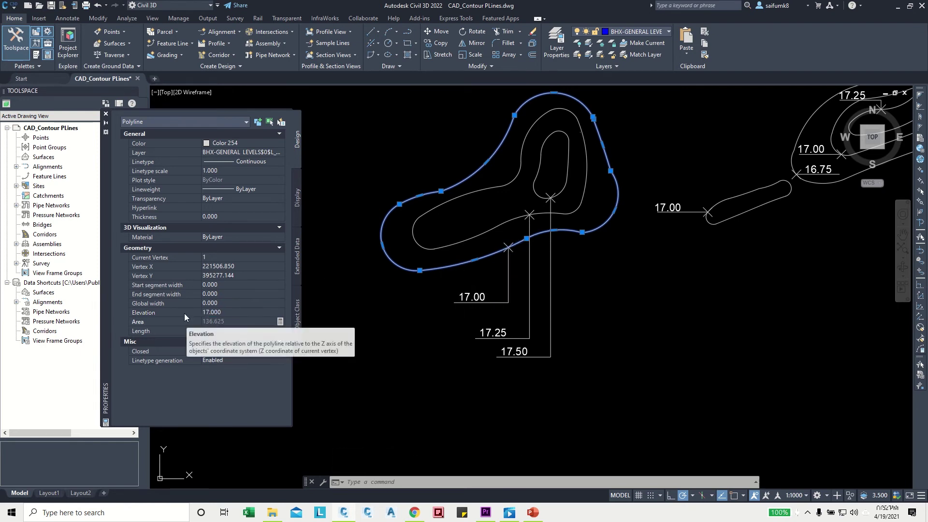
key("Return")
key("Escape")
scroll(601, 268, "down", 2)
middle_click_drag(601, 268, 570, 288)
scroll(570, 288, "down", 2)
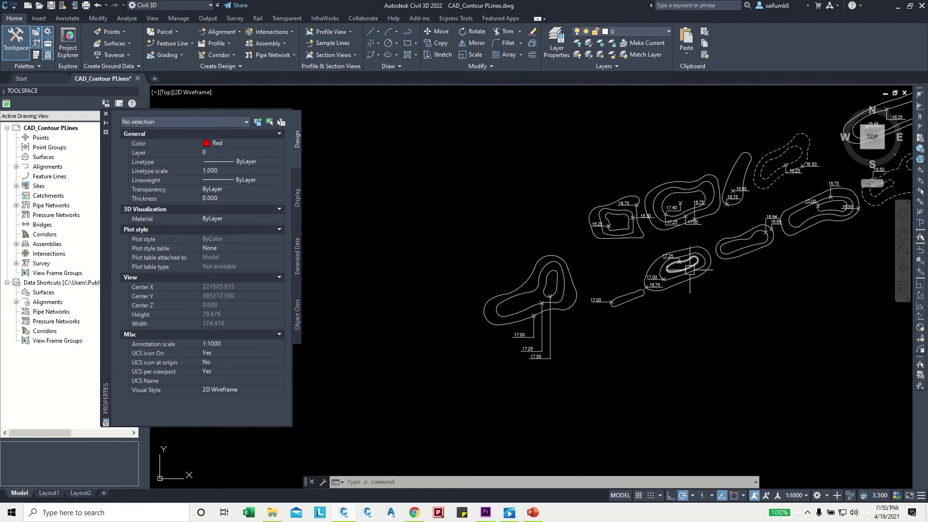
scroll(689, 271, "up", 2)
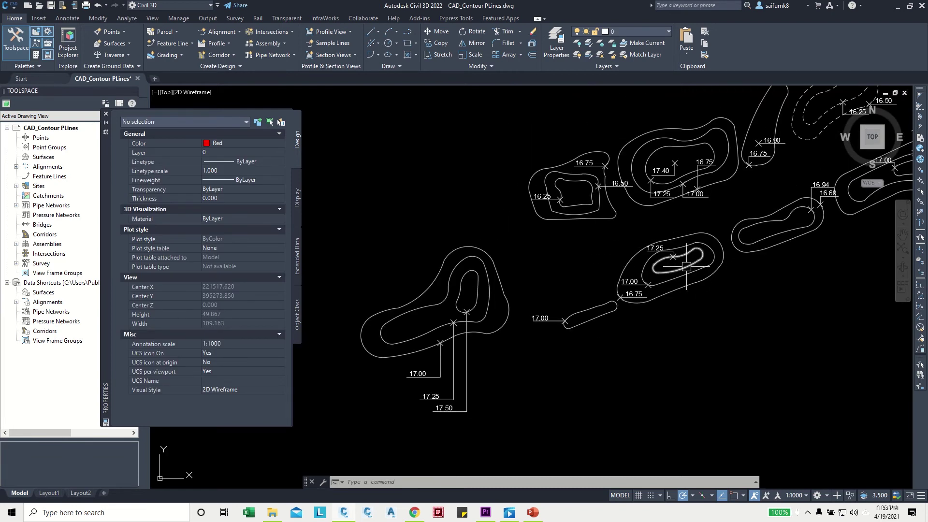
middle_click_drag(513, 336, 555, 287)
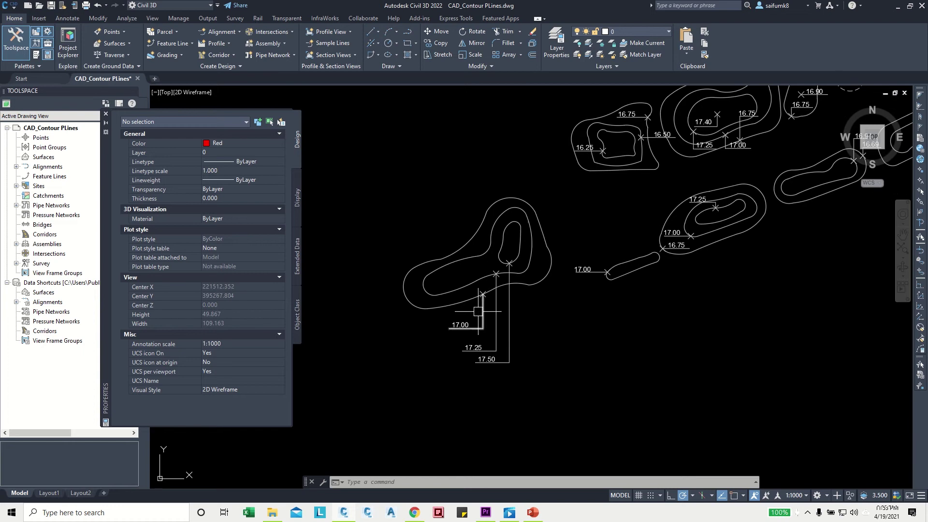
middle_click_drag(466, 317, 427, 332)
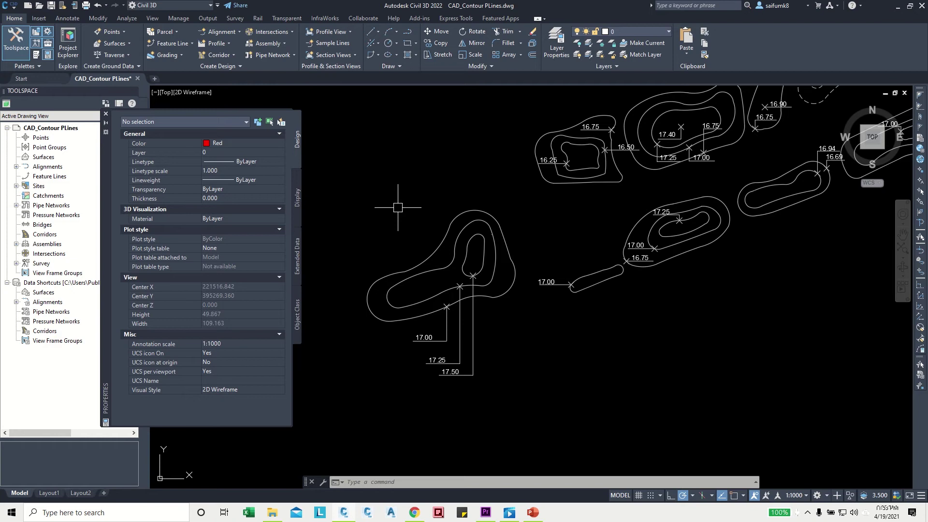
type("p")
- Load PL_Level_From_Text.lsp through APPLOAD and close the loader
key("Return")
left_click(381, 174)
left_click(382, 175)
left_click(523, 248)
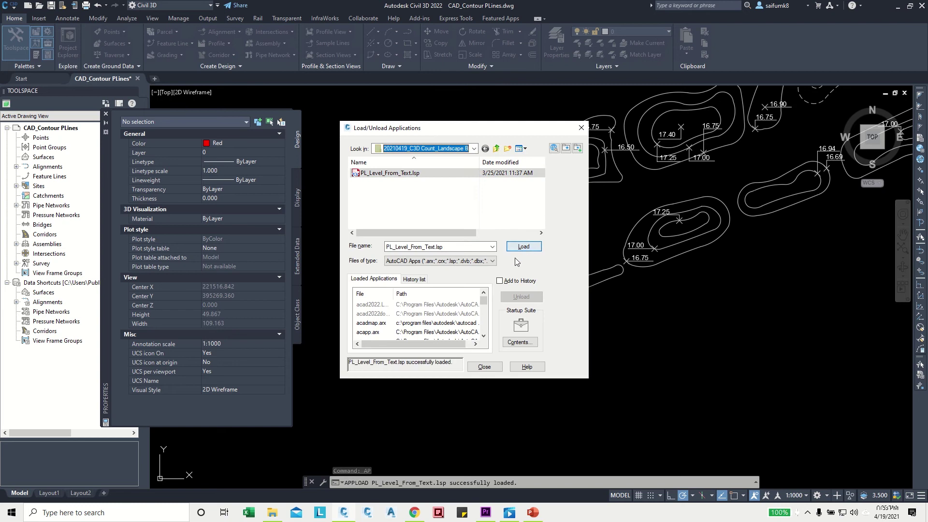
left_click(489, 367)
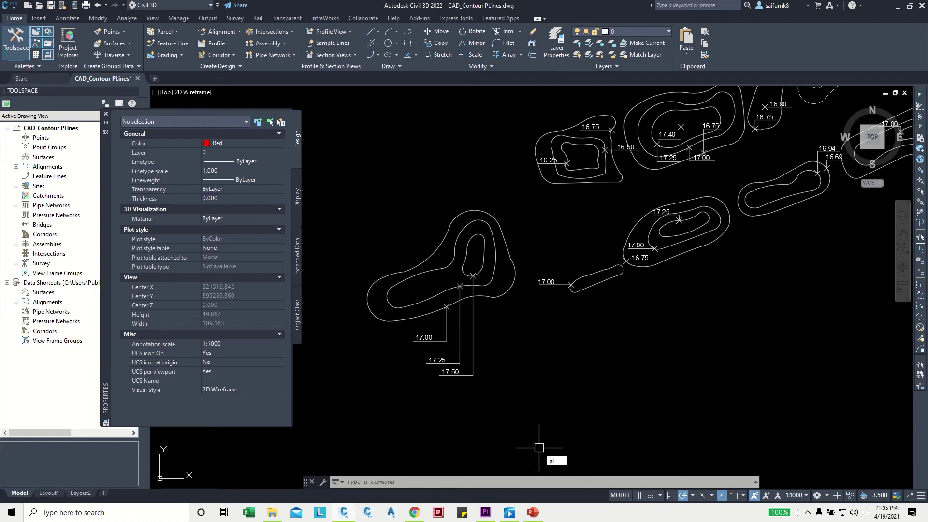
- Run PLEL and give the left berm's outer contour the 17.00 label's level
key("Return")
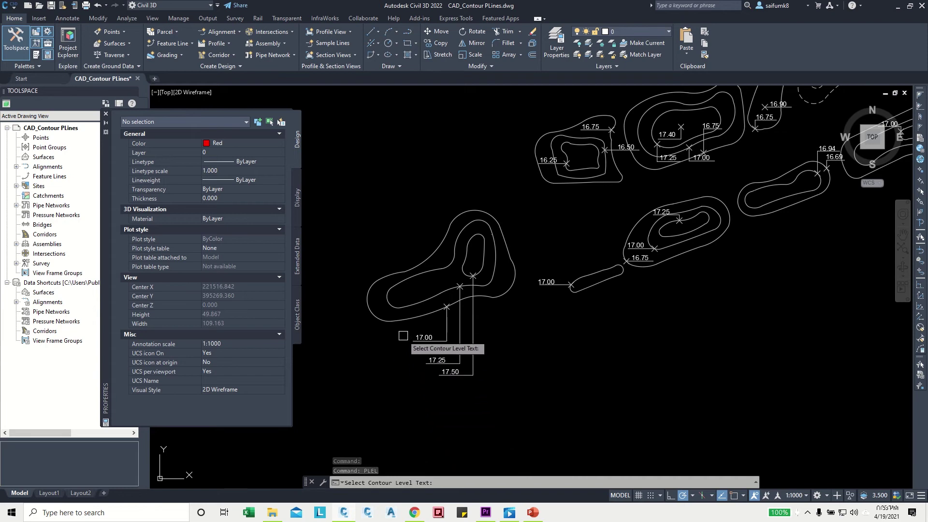
scroll(403, 334, "up", 2)
middle_click_drag(436, 333, 484, 336)
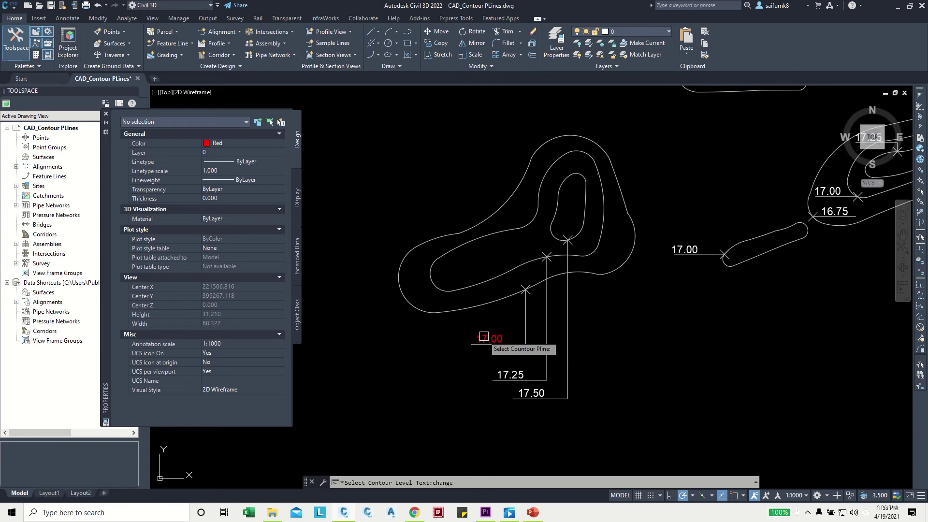
left_click(483, 336)
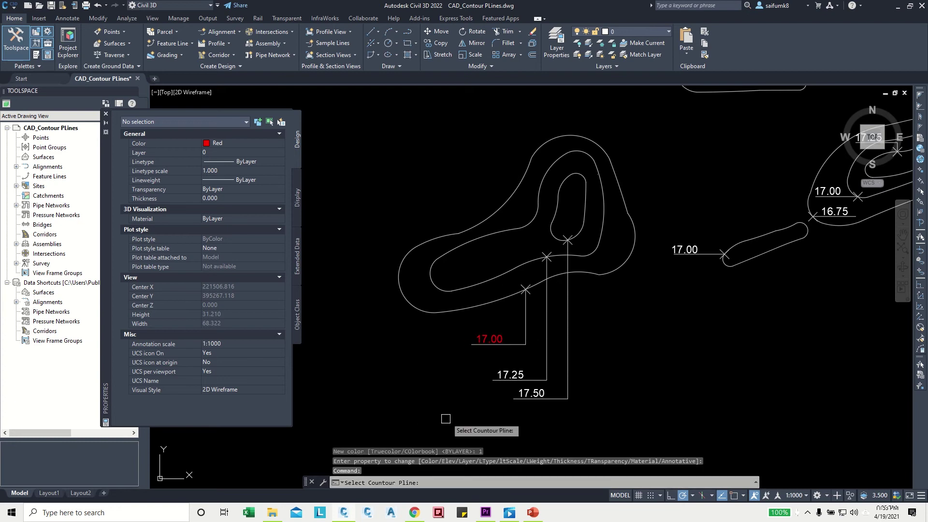
left_click(476, 307)
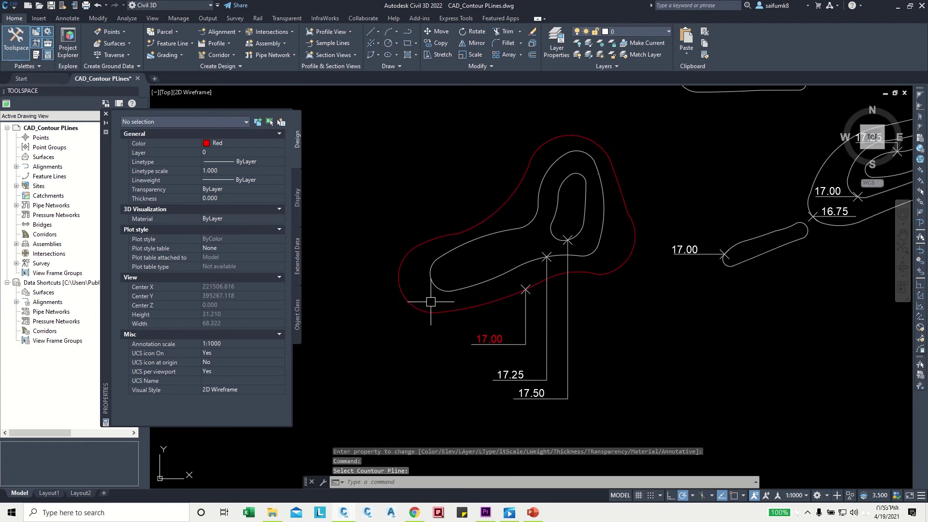
- Rerun PLEL to apply 17.25 to its contour, then pick the 17.50 label
key("Return")
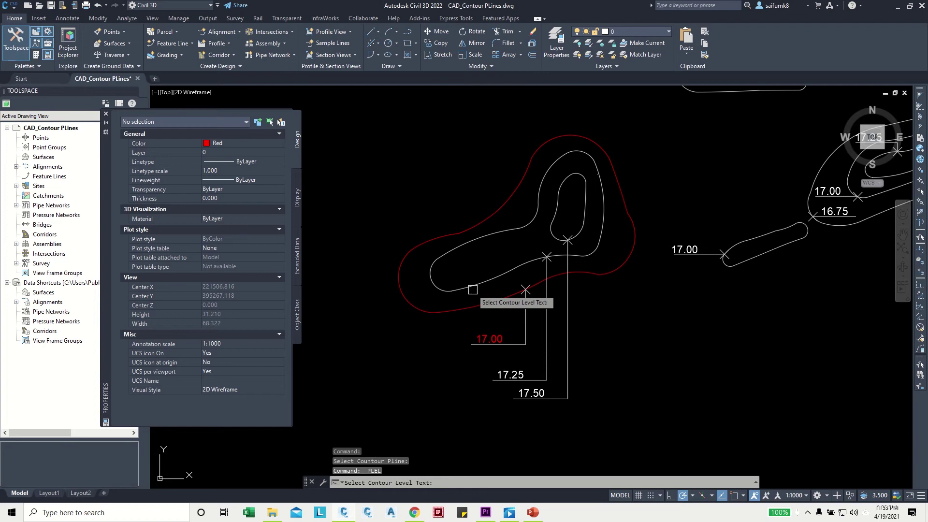
left_click(516, 371)
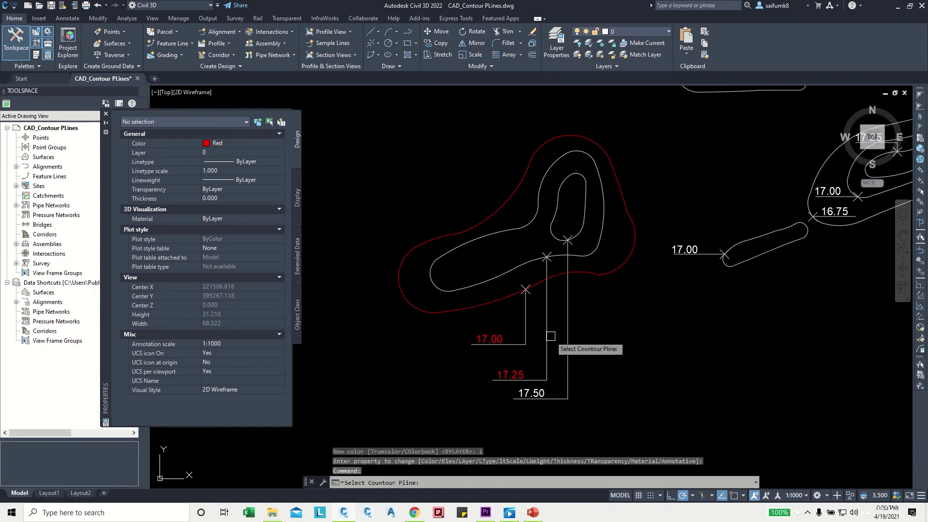
left_click(550, 271)
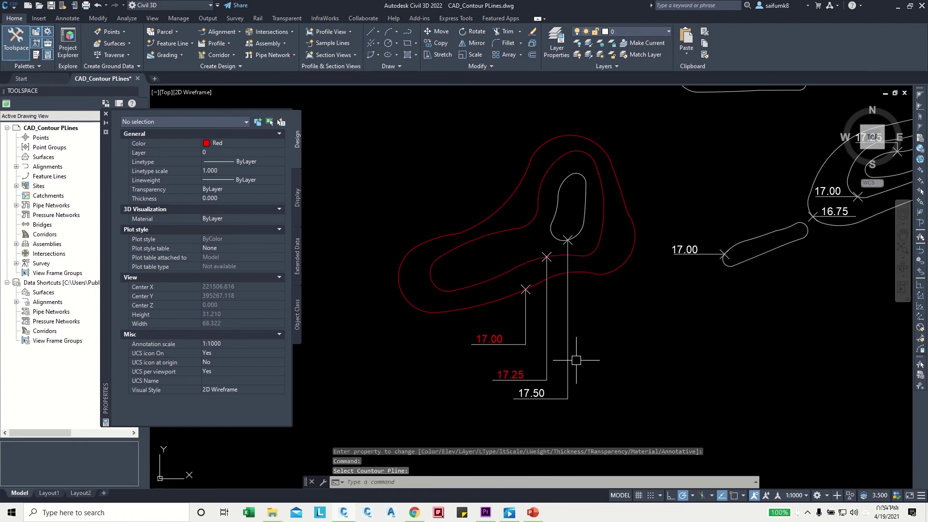
left_click(545, 394)
scroll(579, 222, "down", 2)
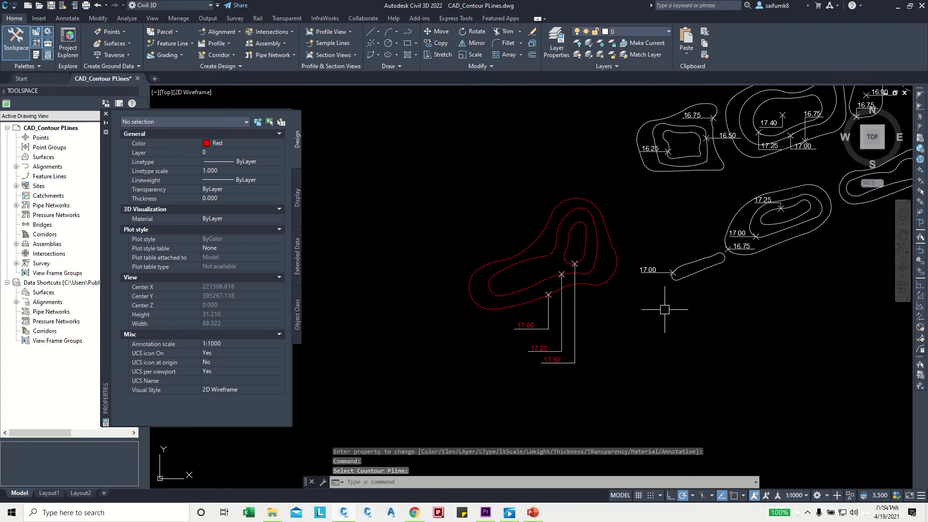
- Assign the narrow berm's contours levels 17.00 and 16.75 from their labels
scroll(546, 285, "down", 4)
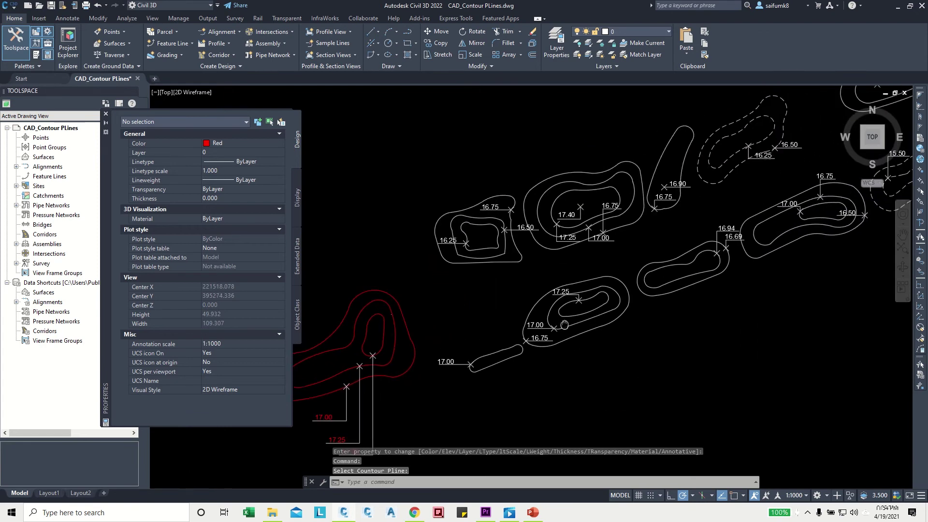
scroll(561, 269, "up", 4)
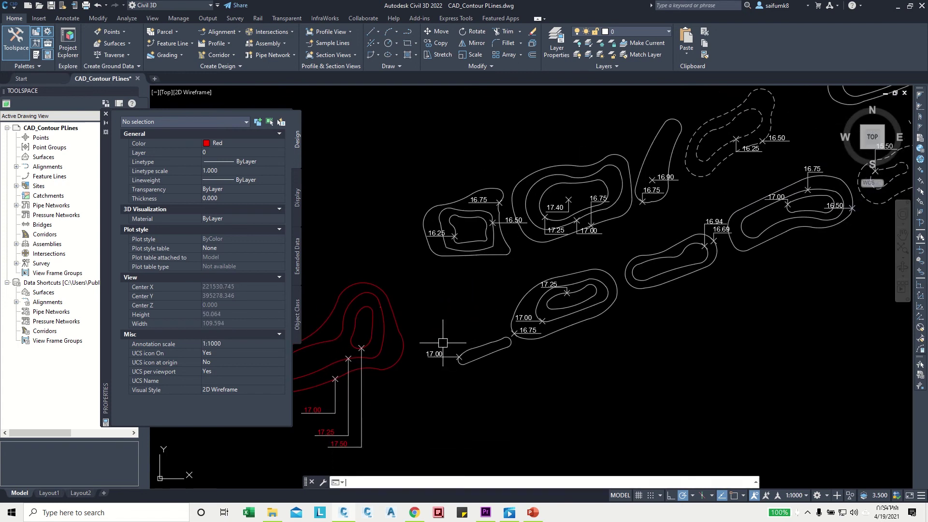
left_click(461, 357)
scroll(434, 350, "up", 2)
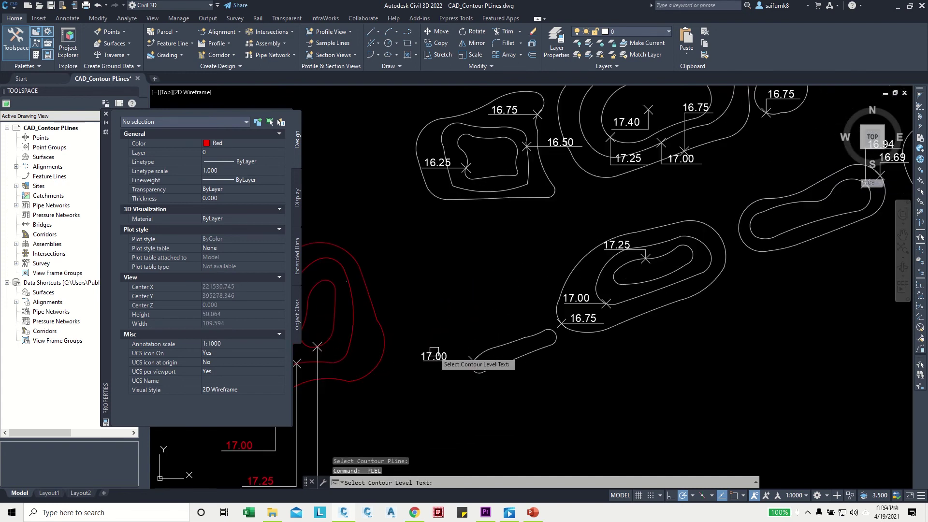
left_click(526, 338)
scroll(519, 314, "up", 4)
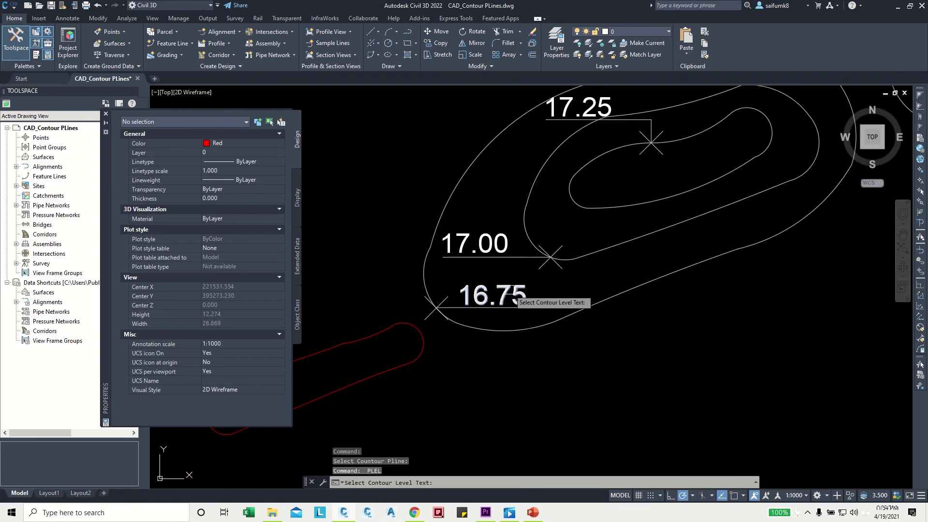
left_click(512, 293)
left_click(501, 331)
- Pick the middle berm's 17.00 and 17.25 labels, end PLEL, and inspect the red contour's elevation
left_click(495, 240)
scroll(524, 207, "down", 4)
scroll(606, 223, "up", 2)
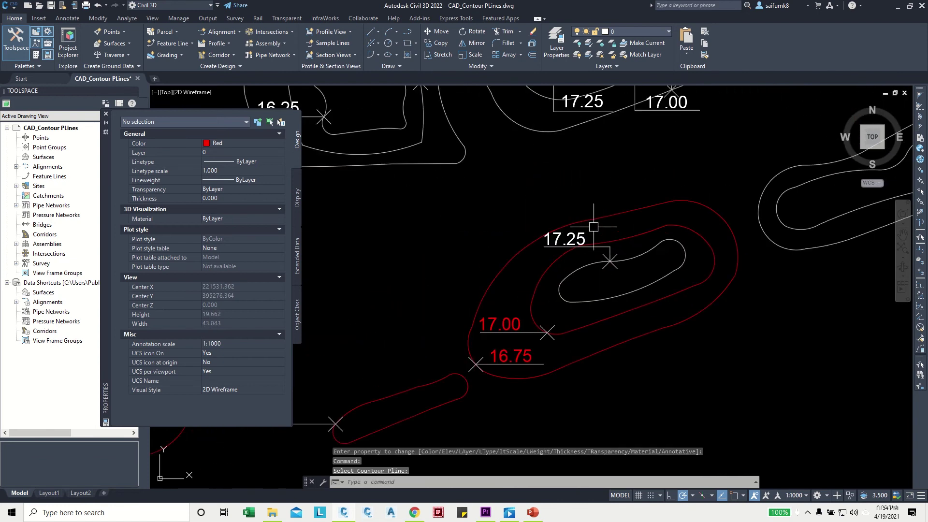
left_click(573, 236)
scroll(589, 271, "down", 2)
key("Escape")
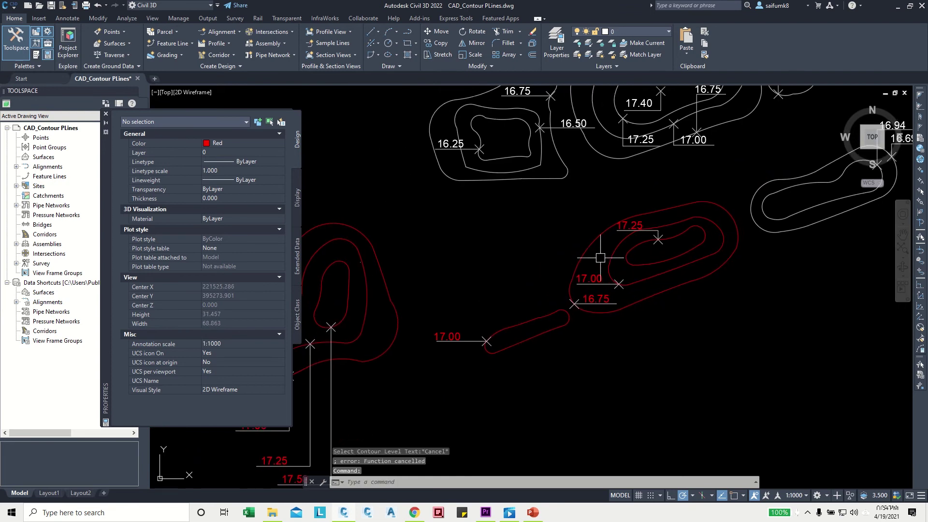
middle_click_drag(594, 260, 671, 240)
mouse_move(550, 283)
middle_mouse_down()
mouse_move(574, 244)
mouse_move(696, 210)
middle_mouse_up()
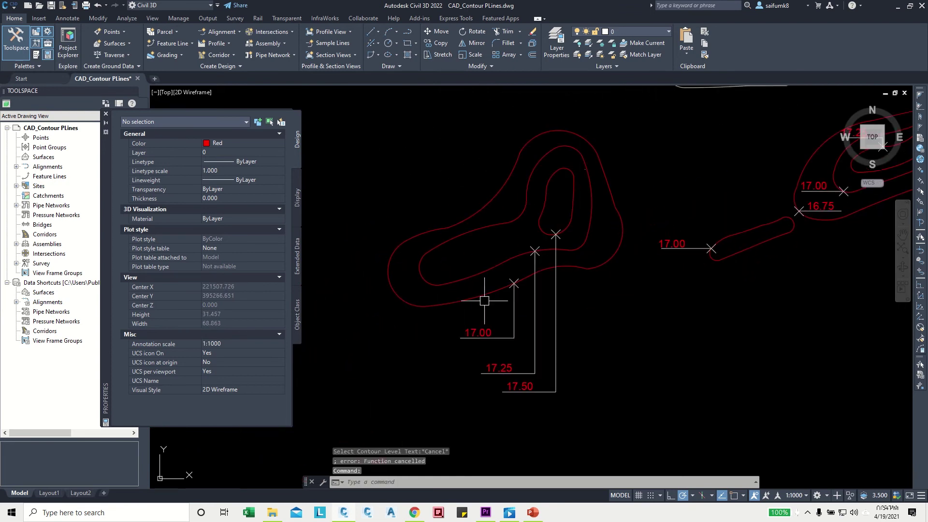
left_click(484, 302)
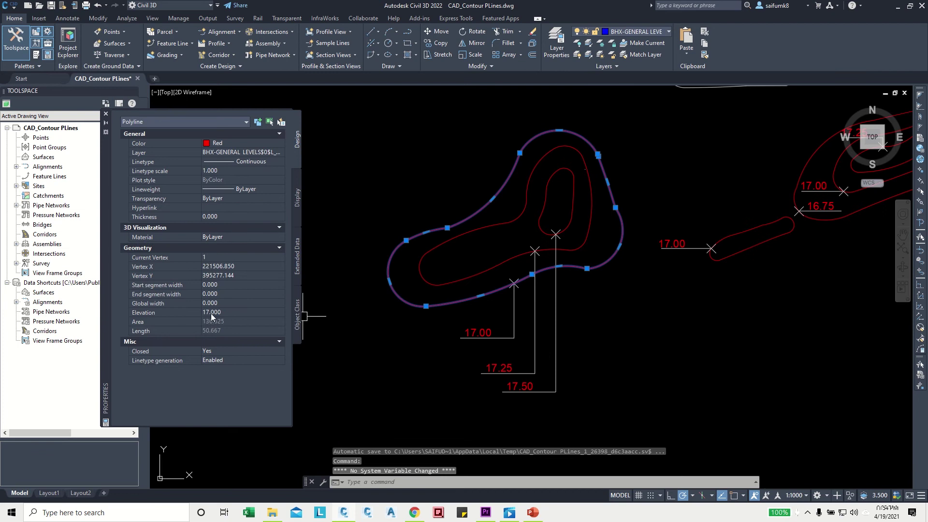
key("Escape")
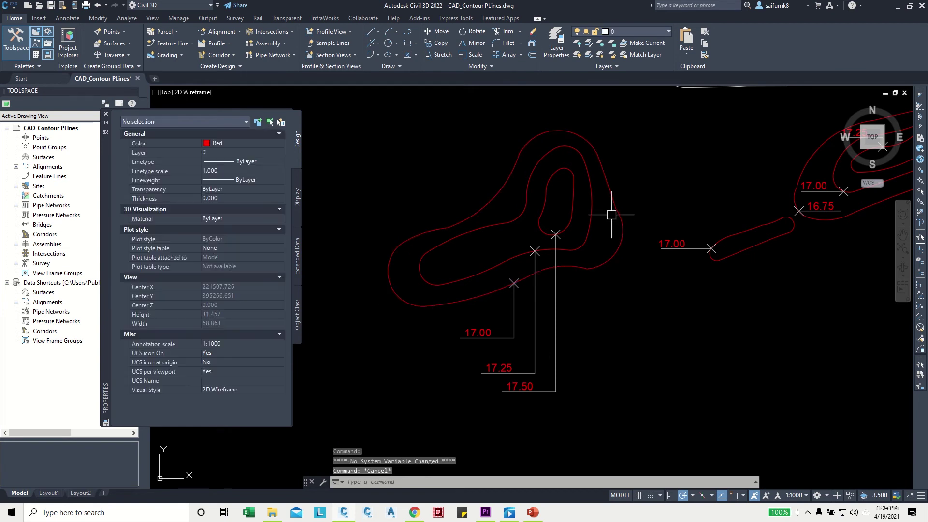
left_click(572, 215)
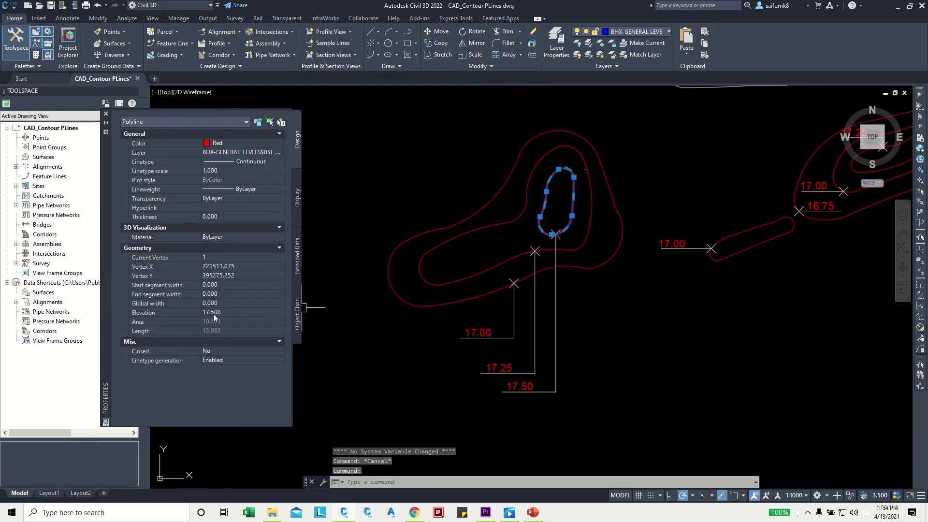
key("Escape")
scroll(682, 290, "down", 2)
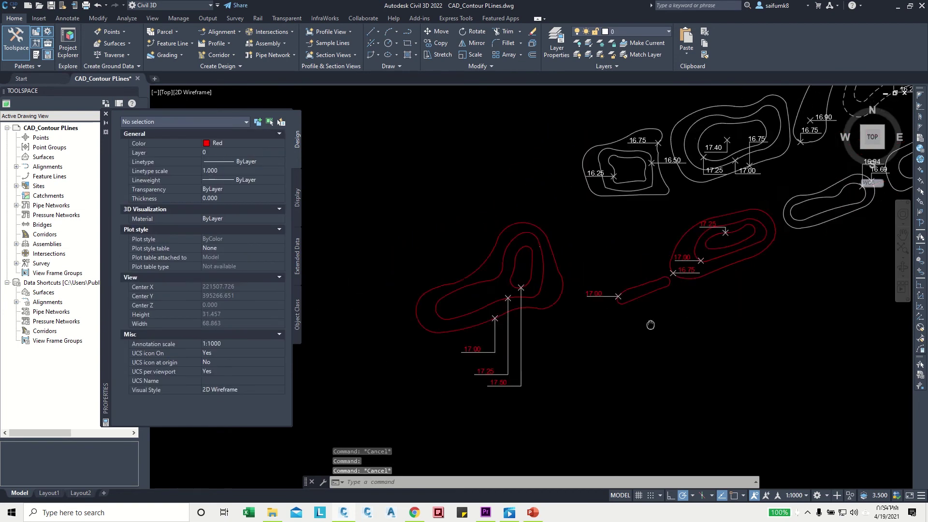
scroll(559, 308, "up", 2)
left_click(557, 308)
key("Escape")
scroll(579, 280, "down", 3)
scroll(596, 285, "up", 4)
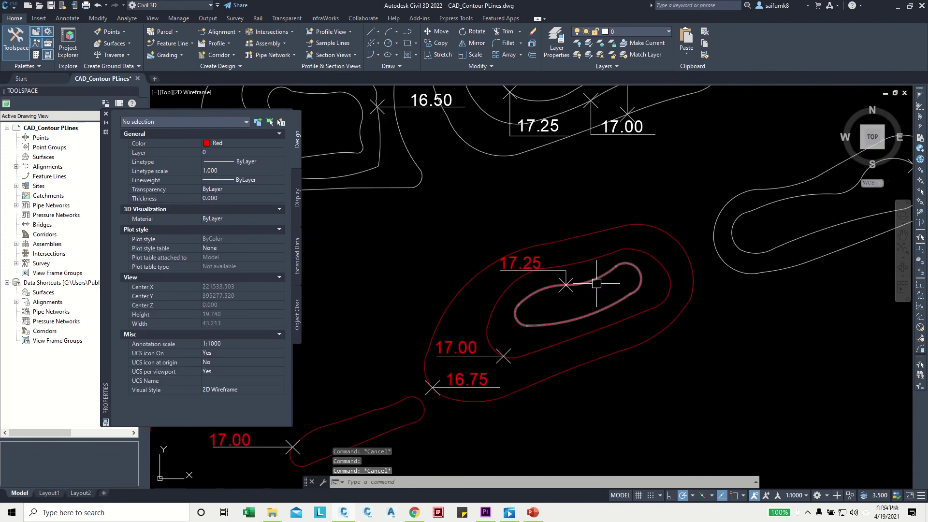
left_click(595, 285)
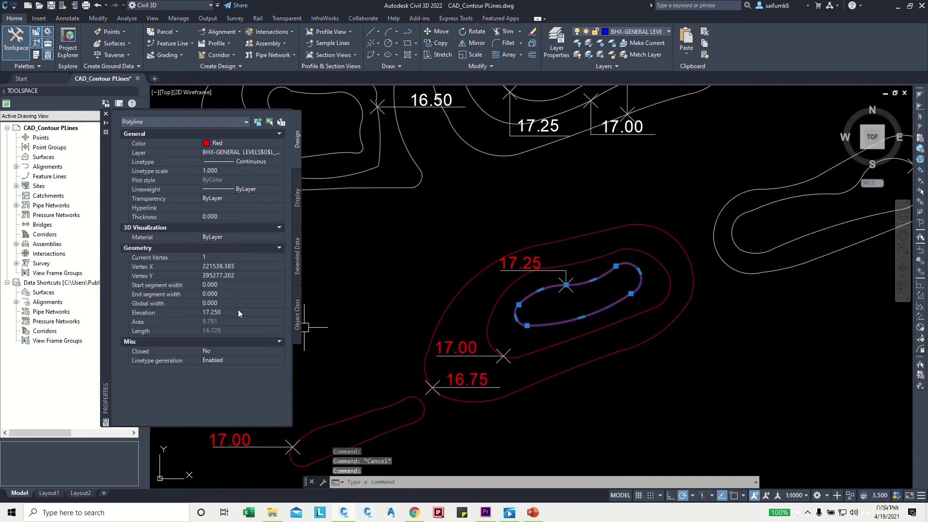
scroll(551, 304, "down", 4)
key("Escape")
left_click(377, 155)
key("Escape")
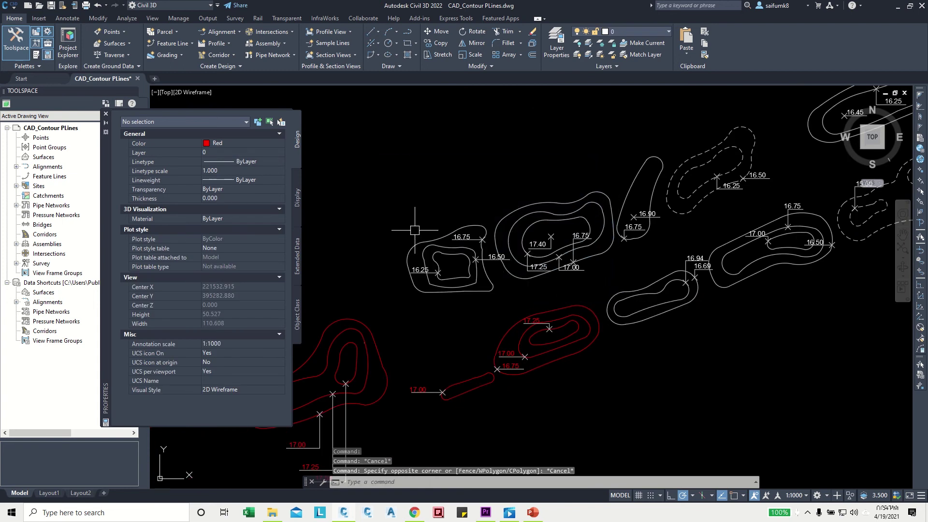
- Run PLEL to give one berm's contours levels 16.75, 16.50 and 16.25
middle_click_drag(400, 239, 437, 246)
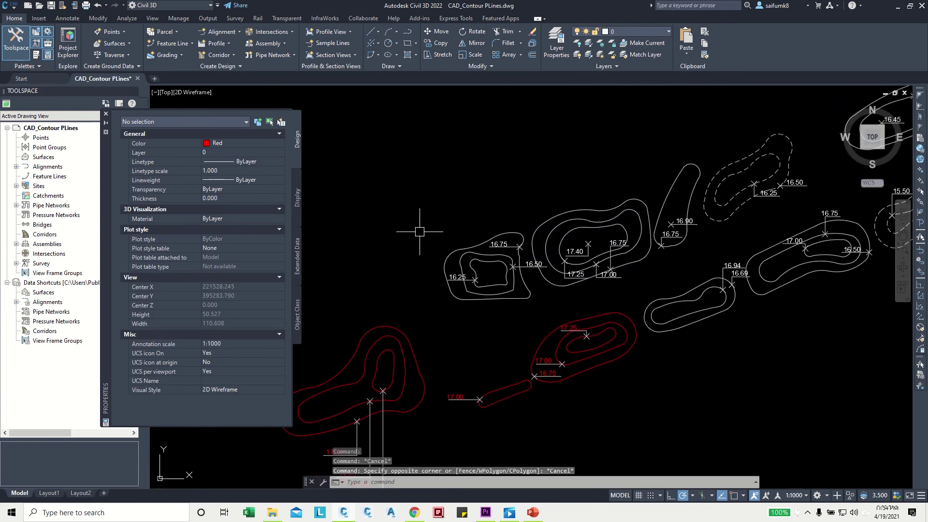
type("PLEL")
key("Return")
scroll(469, 290, "up", 4)
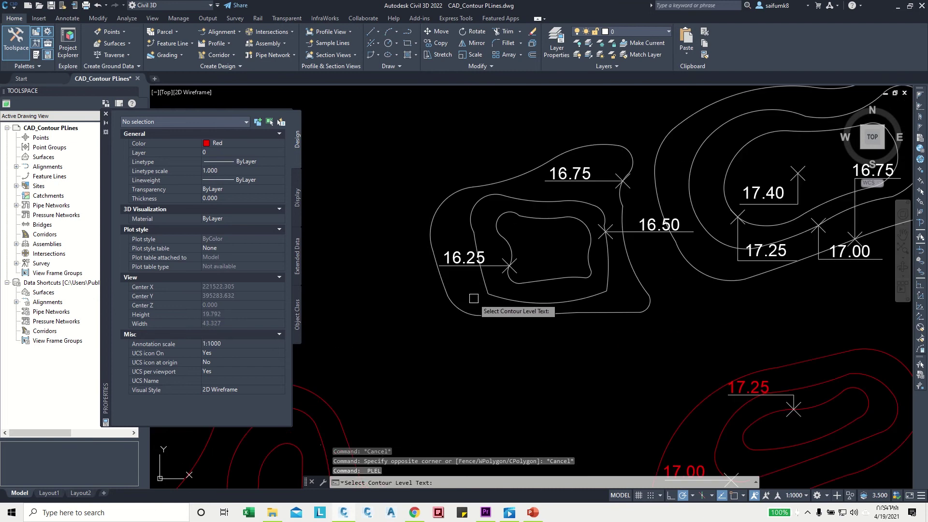
scroll(477, 288, "down", 2)
scroll(551, 220, "up", 2)
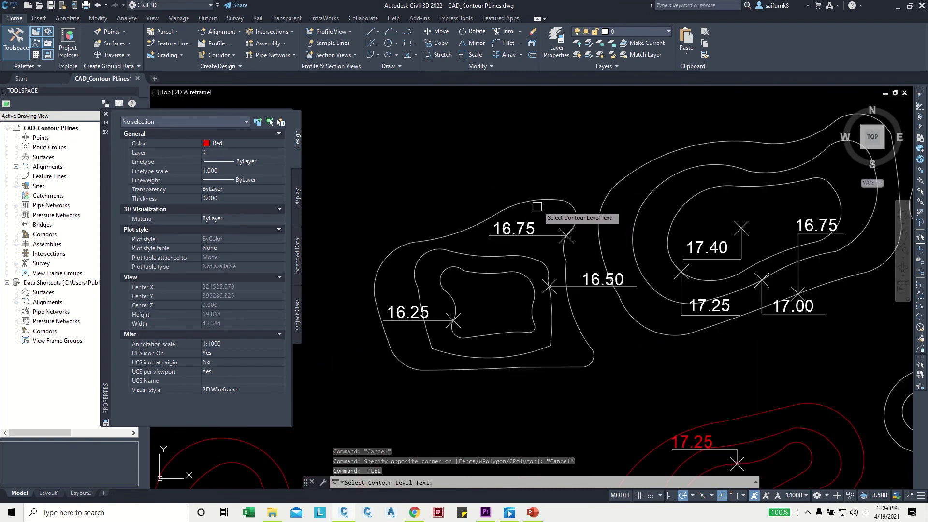
left_click(527, 225)
left_click(550, 200)
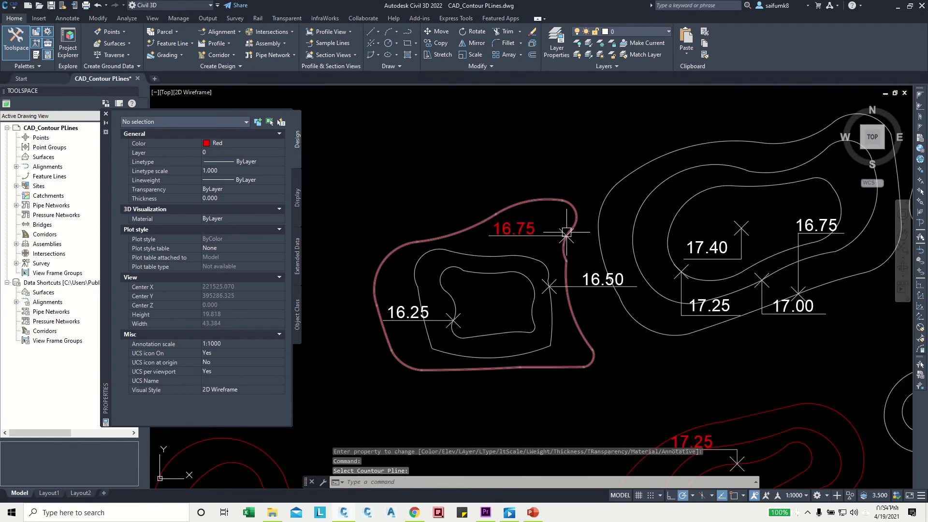
left_click(587, 279)
left_click(562, 263)
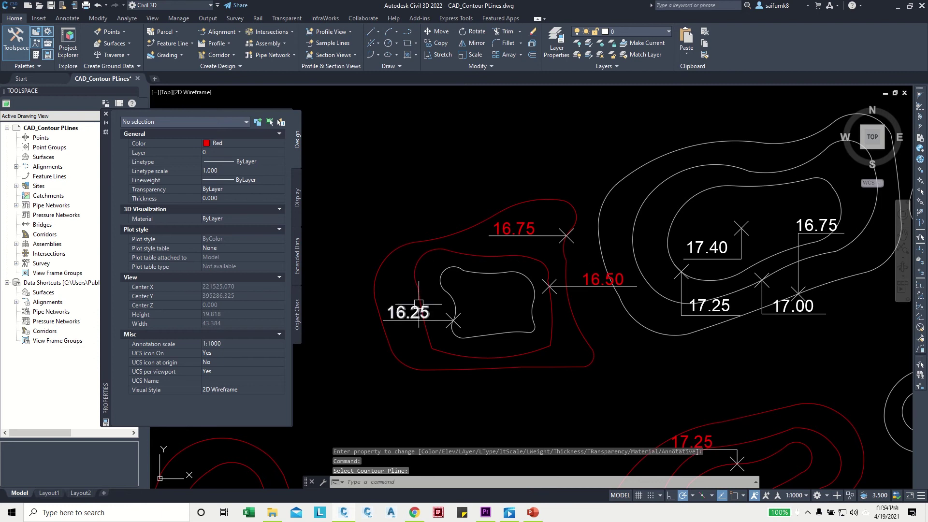
left_click(401, 313)
left_click(447, 307)
- Rerun PLEL on the next berm, assigning 16.75, 17.00 and 17.25 around the 17.40 peak
middle_click_drag(801, 315, 649, 327)
key("Return")
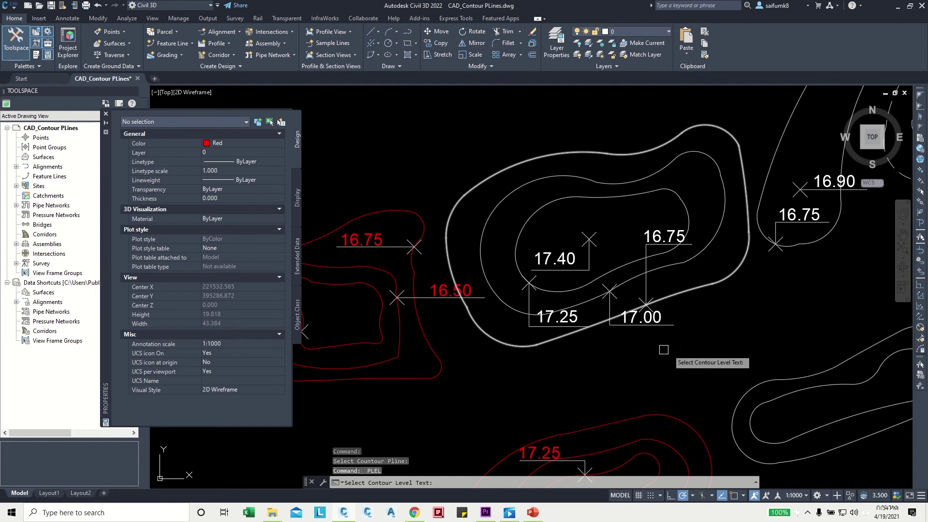
left_click(667, 239)
left_click(721, 281)
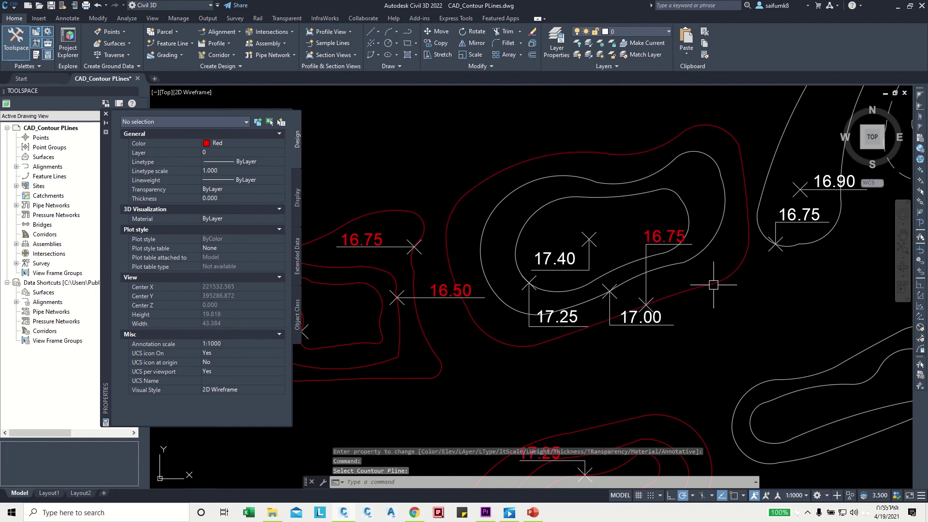
scroll(628, 330, "up", 3)
left_click(629, 309)
left_click(618, 258)
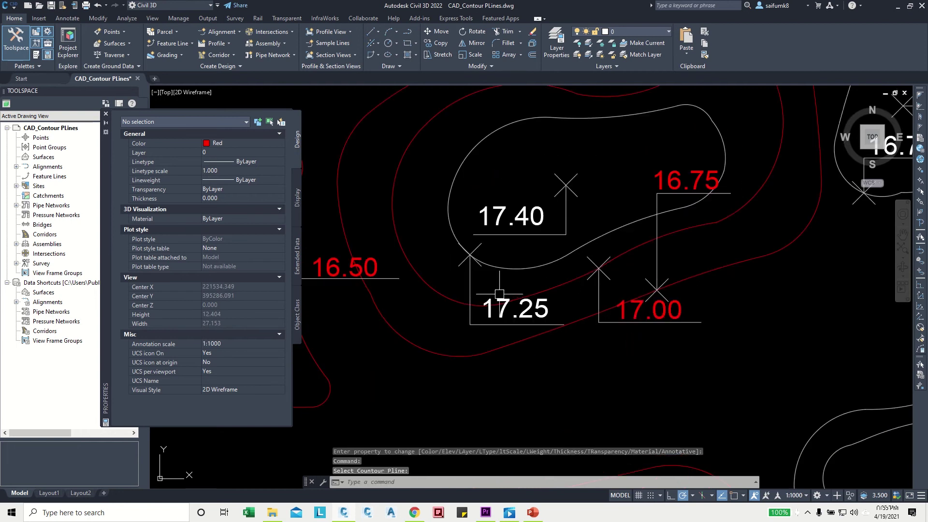
left_click(528, 311)
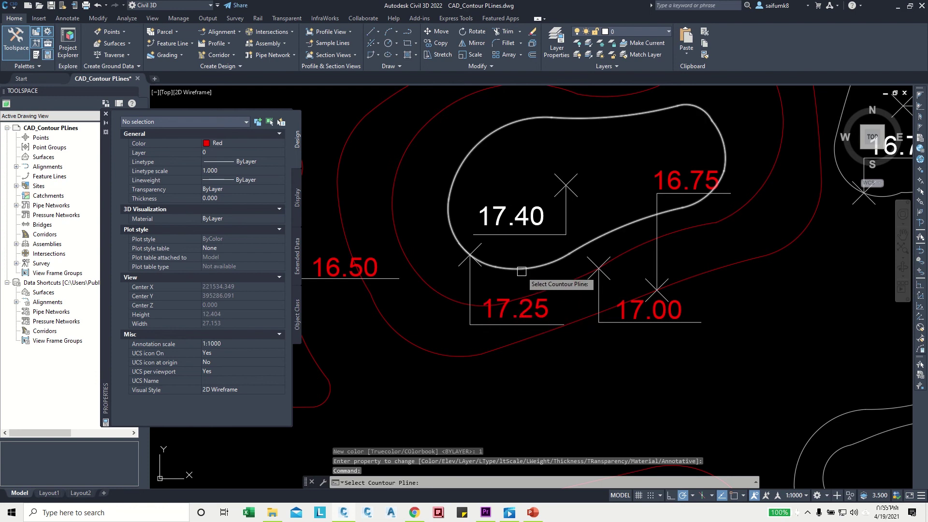
left_click(522, 267)
scroll(562, 240, "down", 4)
scroll(546, 261, "down", 4)
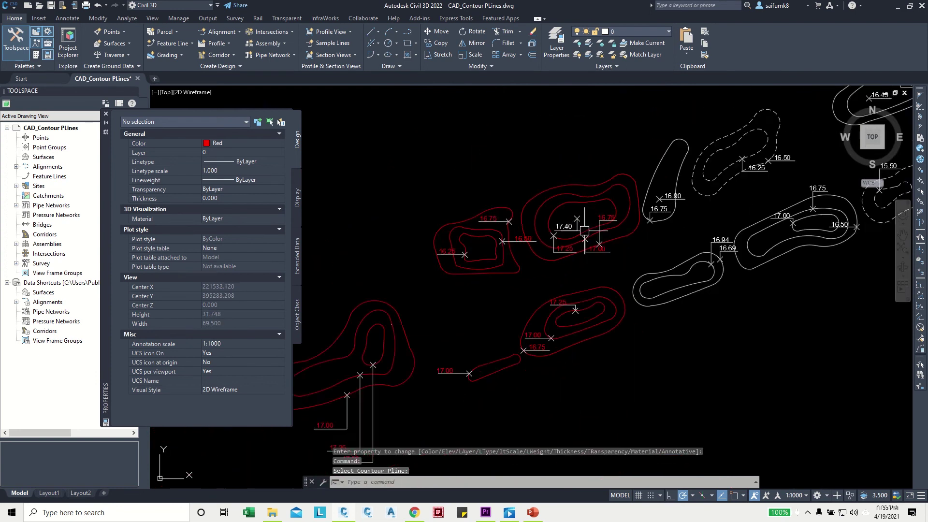
middle_click_drag(541, 272, 617, 257)
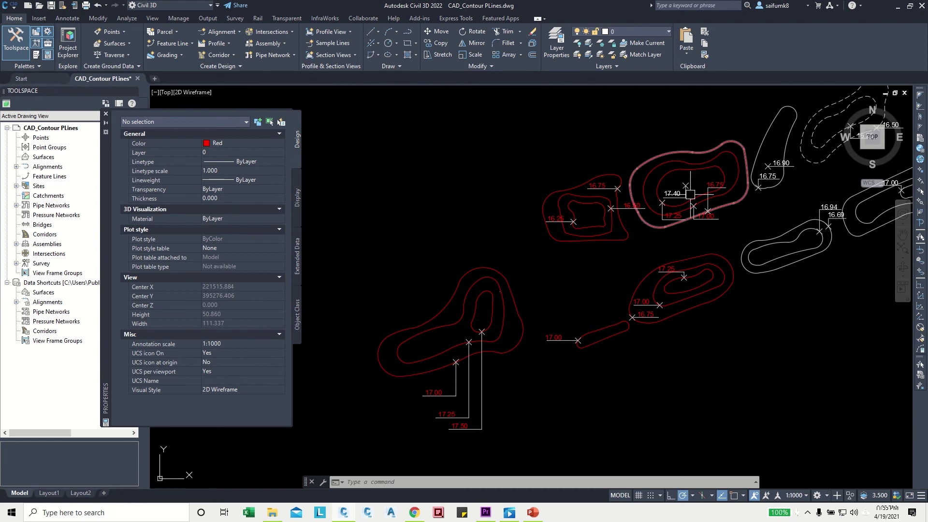
- Check the converted contour near the 17.40 peak in Properties, then clear the selection
left_click(667, 174)
scroll(686, 183, "up", 5)
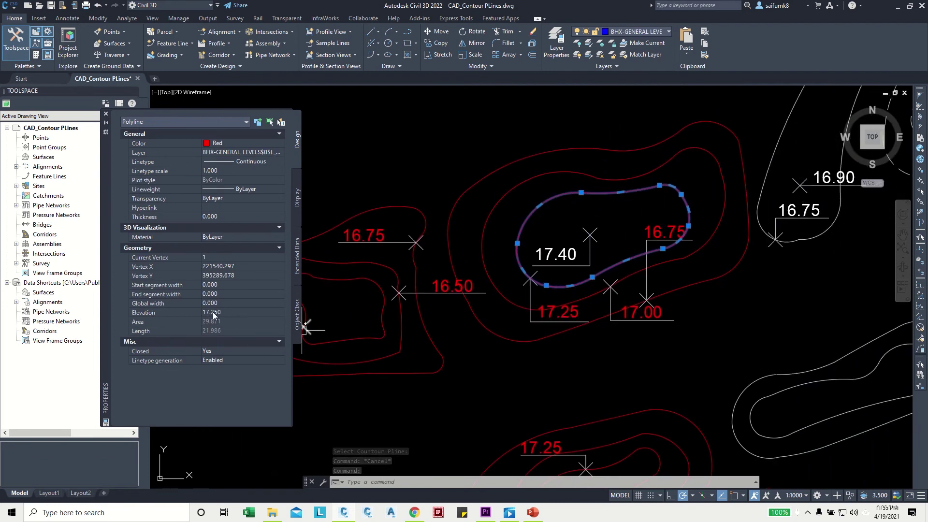
key("Escape")
scroll(586, 222, "down", 2)
middle_click_drag(586, 221, 589, 227)
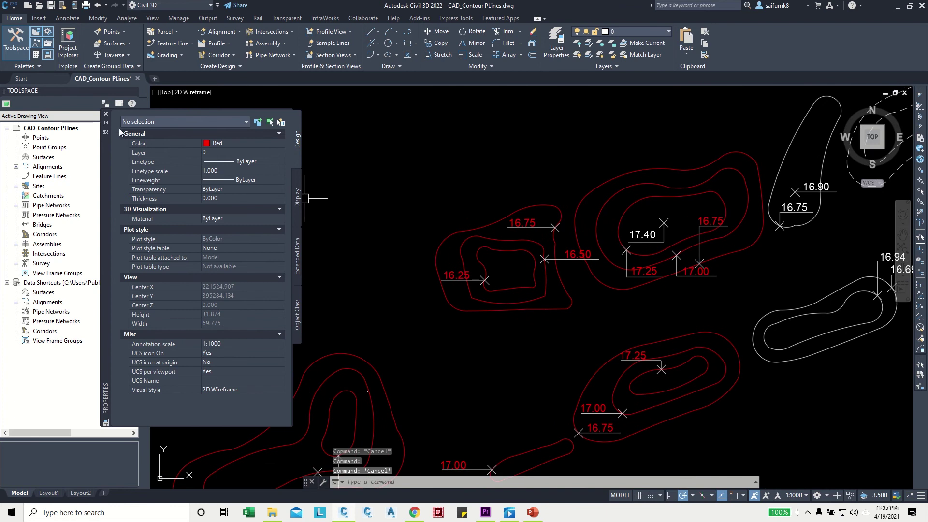
- Close the Properties palette and then the Toolspace palette
left_click(105, 115)
scroll(435, 210, "down", 1)
scroll(364, 228, "down", 2)
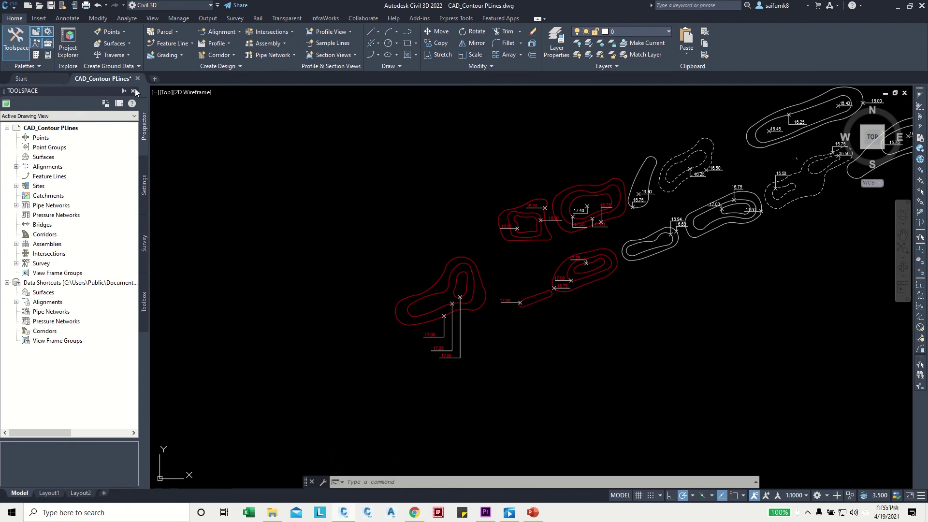
left_click(134, 92)
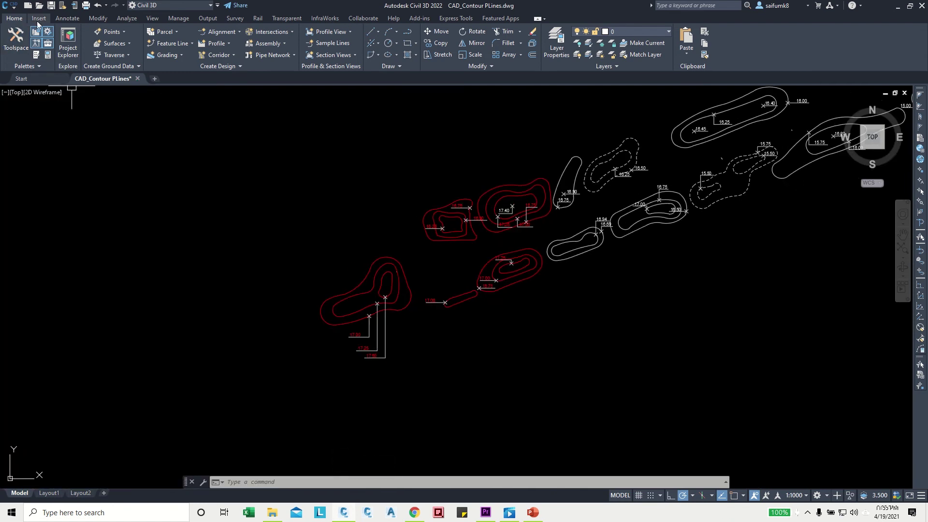
- Reopen Toolspace and return to the Prospector tab
left_click(16, 39)
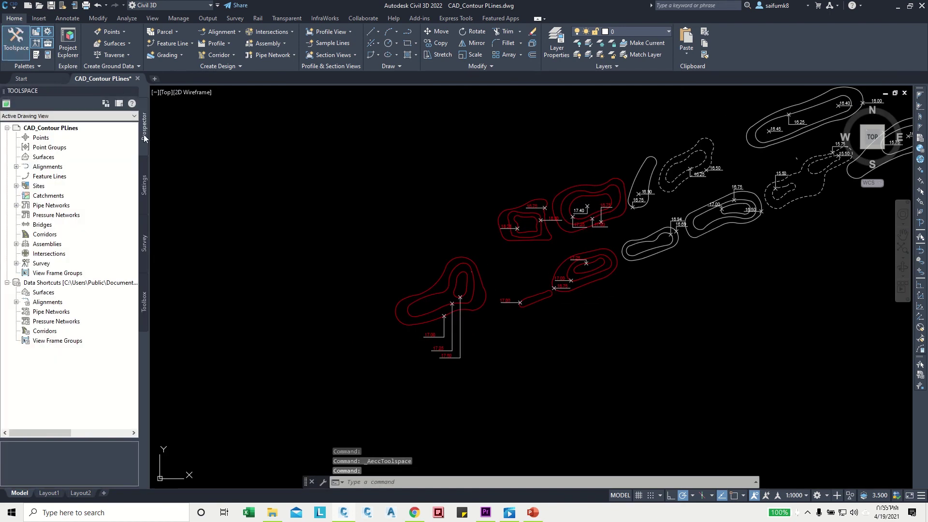
left_click(144, 178)
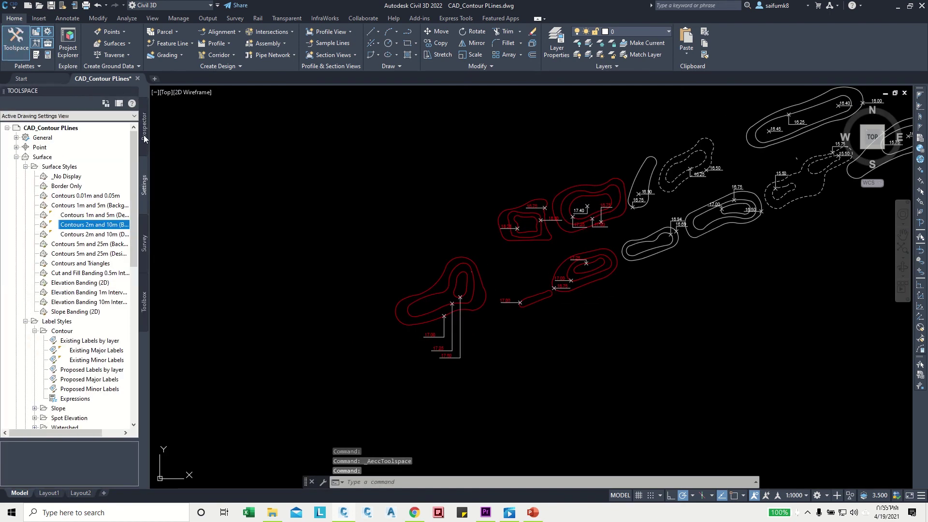
left_click(144, 131)
left_click(144, 184)
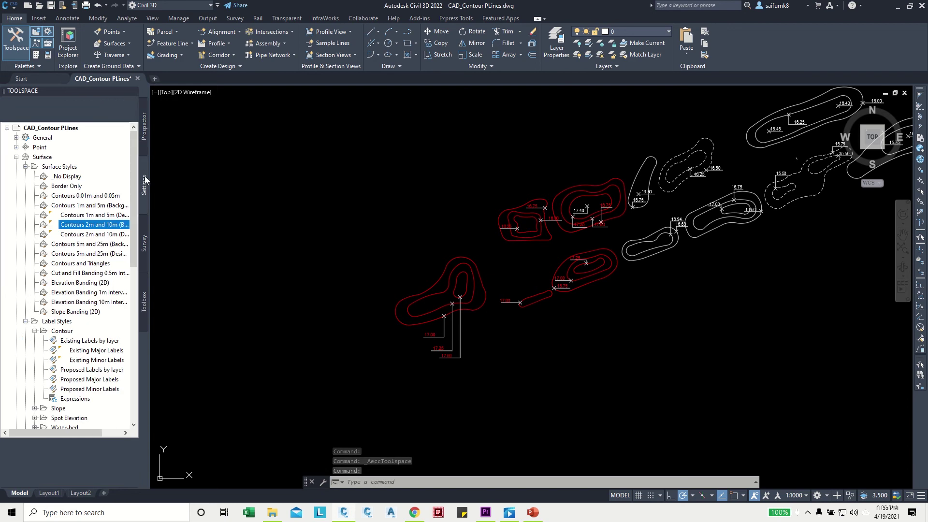
left_click(142, 139)
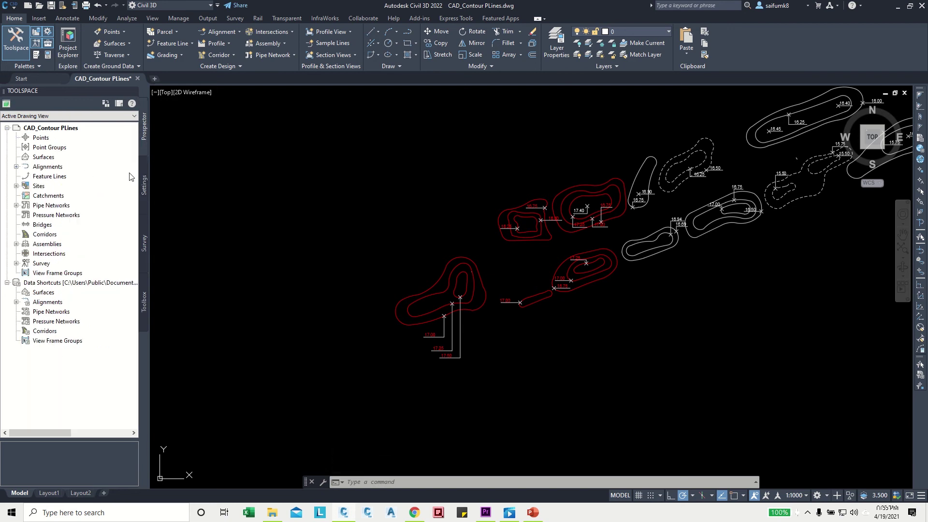
- Create a TIN surface named Landscape_Berms and expand Surfaces to list it
right_click(43, 160)
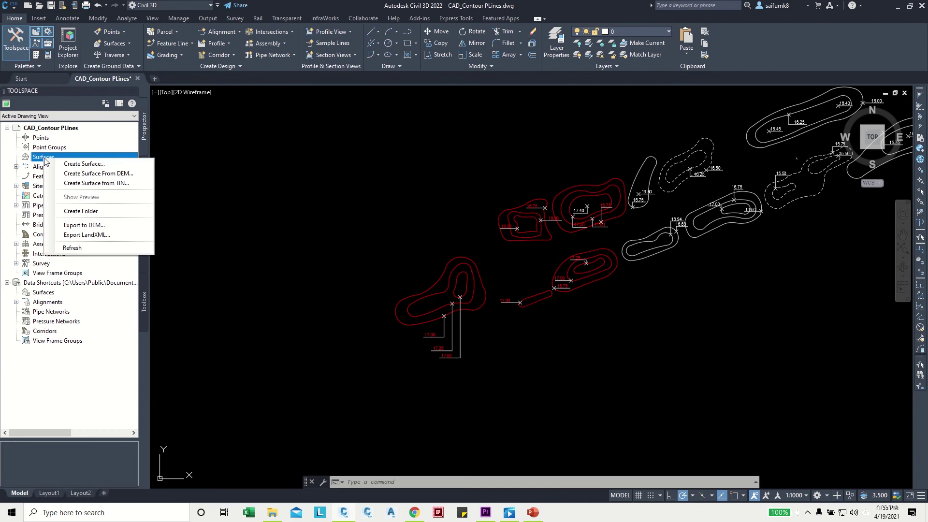
left_click(83, 164)
left_click(533, 225)
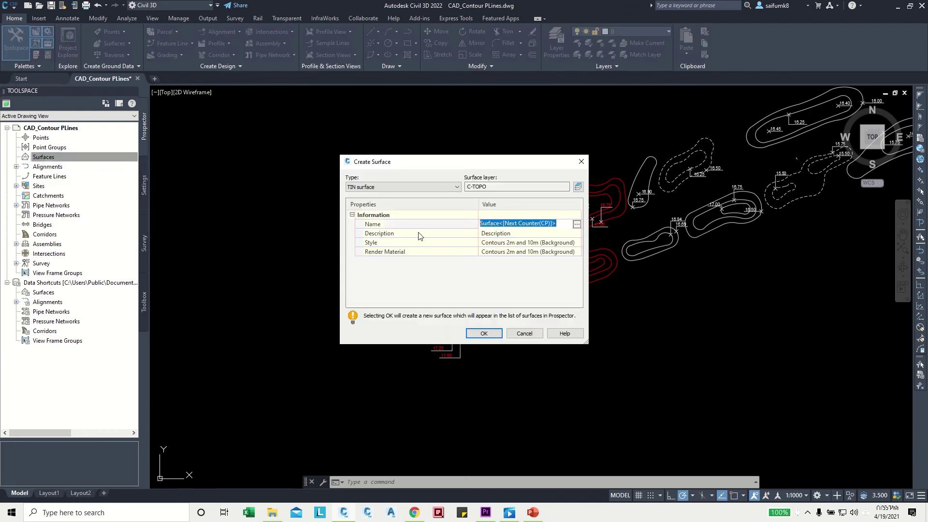
type("Landscape_Berms")
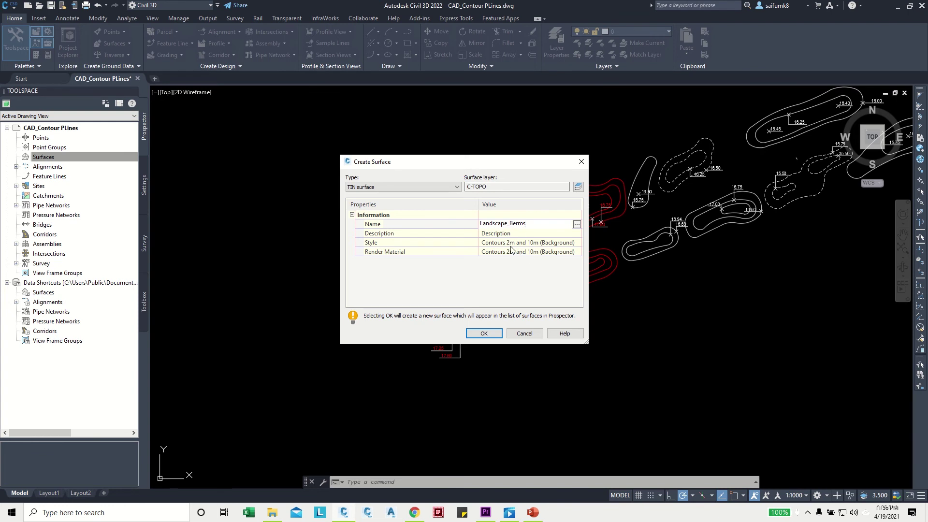
left_click(483, 332)
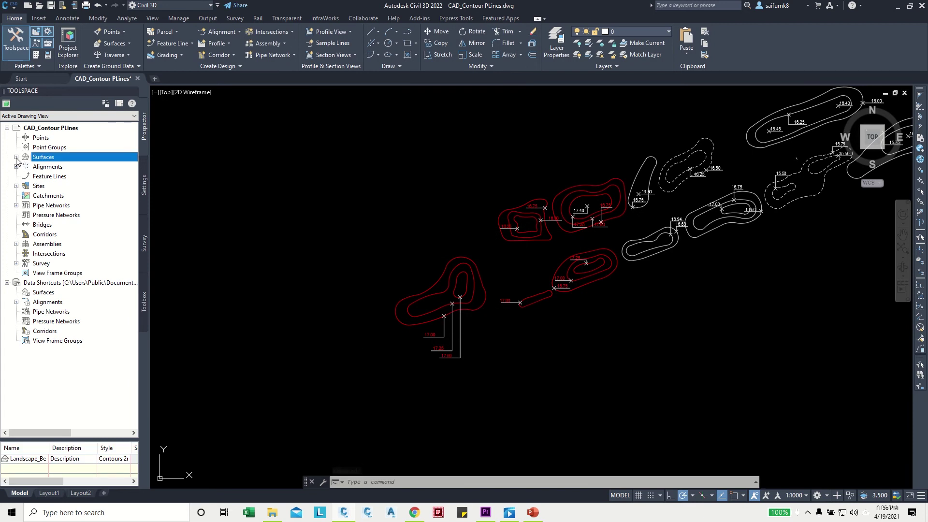
left_click(16, 157)
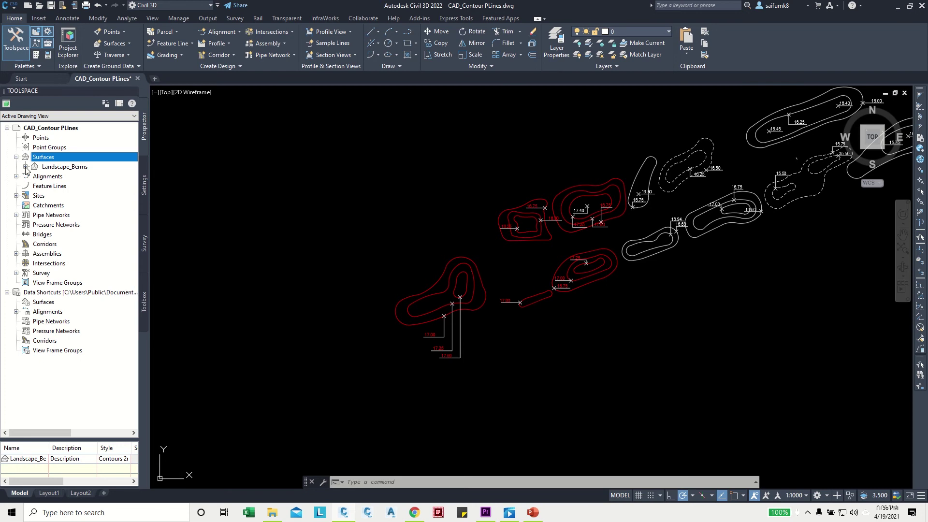
- Expand Landscape_Berms > Definition and start adding Contours data
left_click(25, 167)
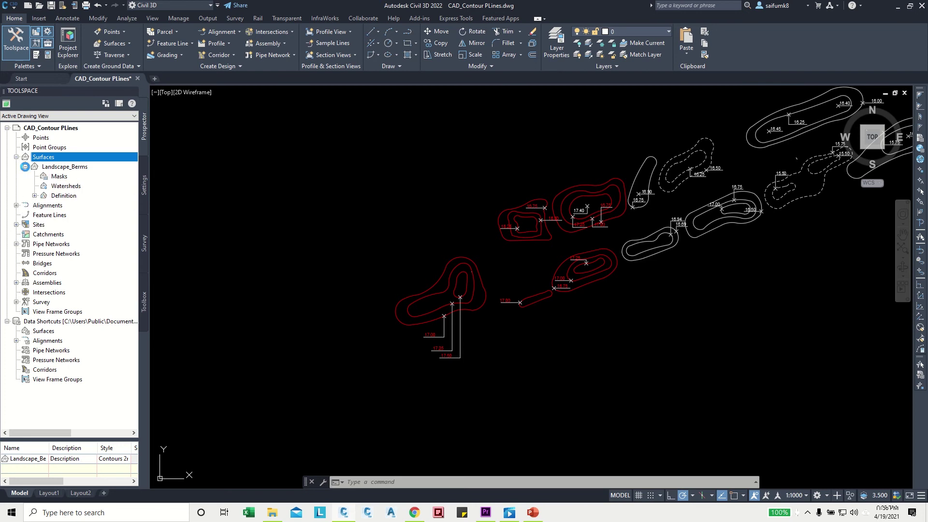
left_click(34, 196)
left_click(73, 225)
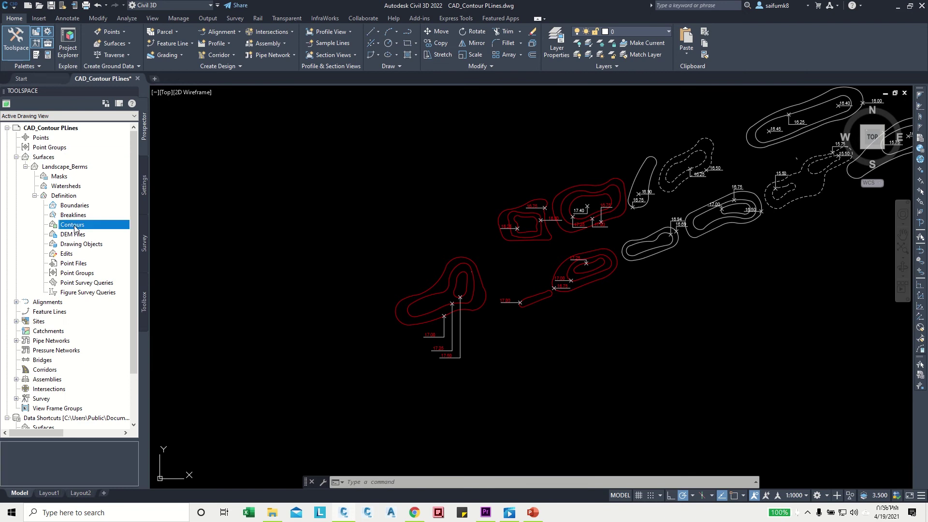
right_click(75, 228)
left_click(98, 232)
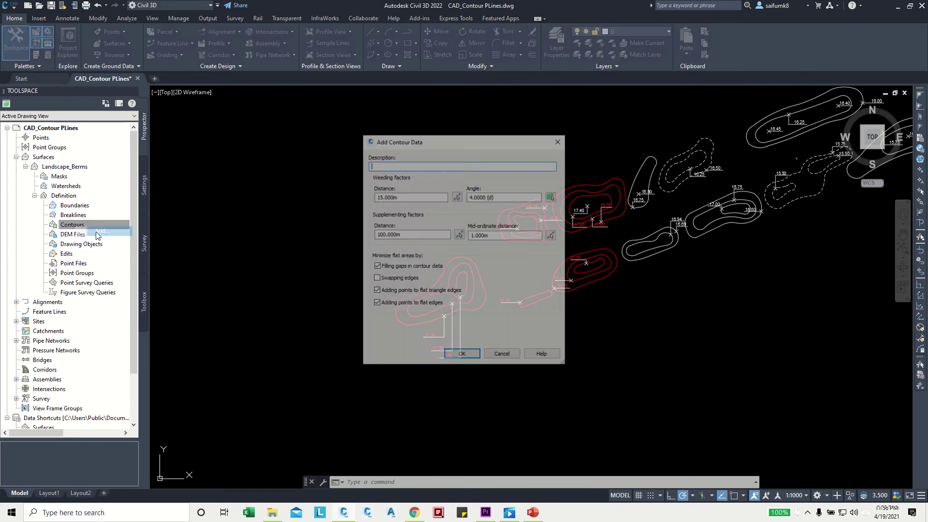
- Set the mid-ordinate distance to 0.01 and accept the contour data settings
left_click_drag(474, 140, 282, 109)
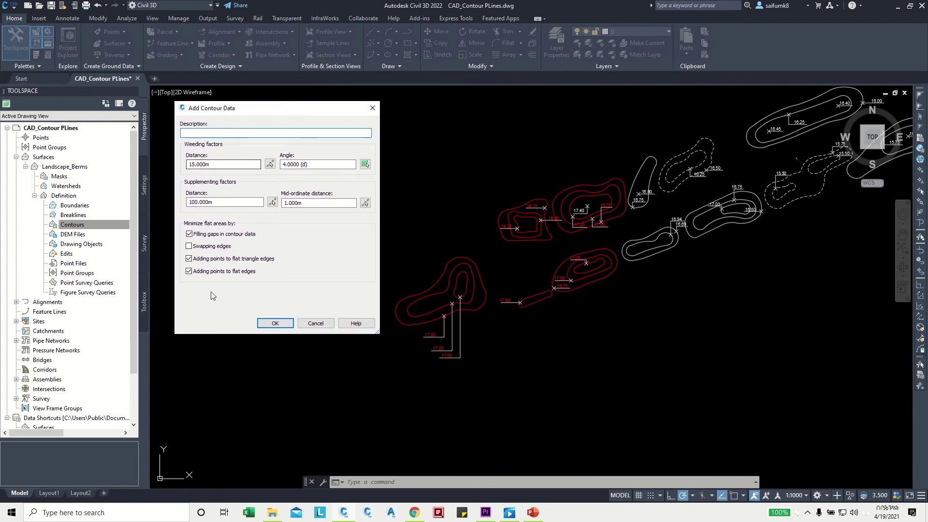
left_click(321, 203)
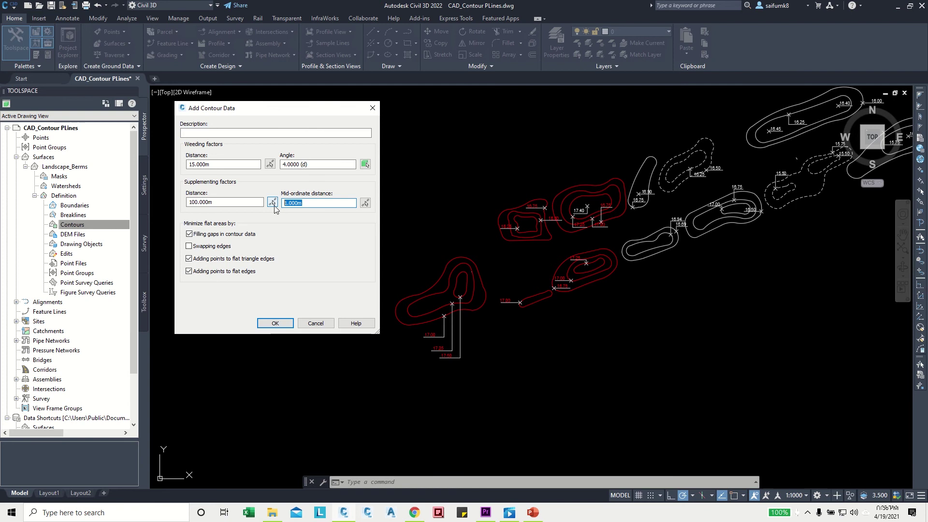
type("0.1")
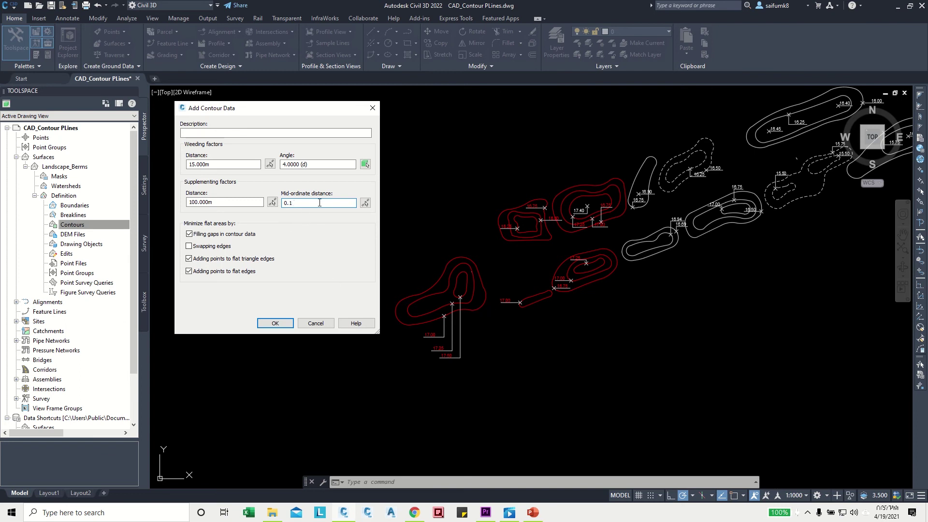
type("0")
left_click(274, 323)
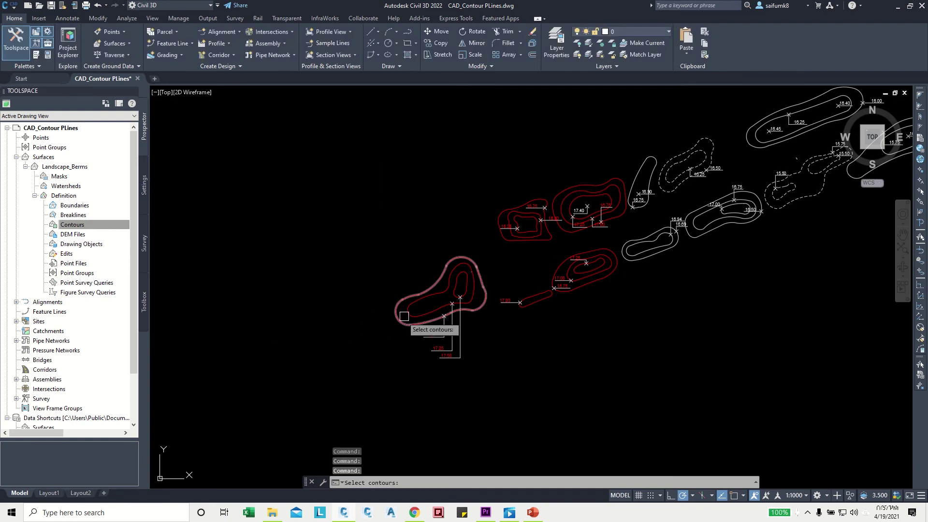
- Window-select the three left contours, the small 17.00 contour and the middle contour group
scroll(515, 299, "up", 4)
left_click(515, 294)
left_click(442, 292)
left_click(643, 319)
left_click(604, 355)
middle_click_drag(708, 321, 629, 322)
left_click(629, 322)
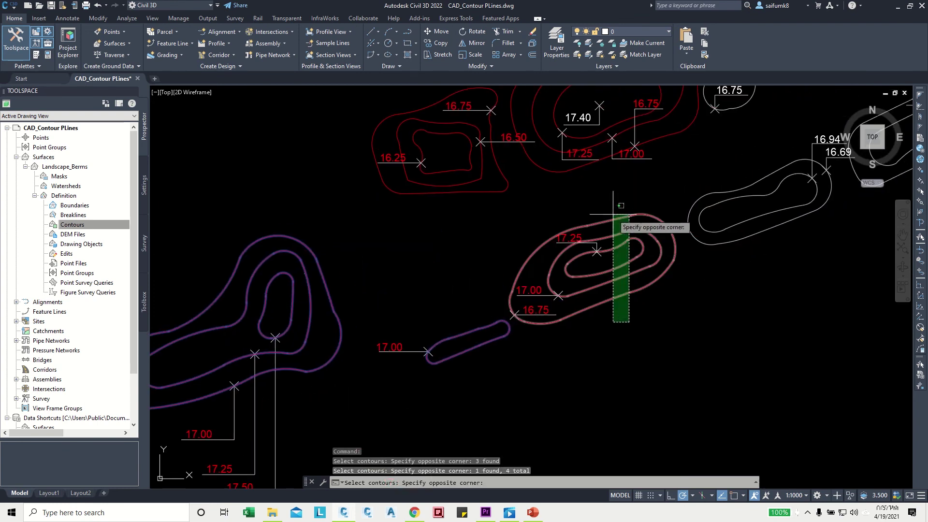
left_click(610, 256)
- Add the top-left and 17.40 contour groups, finish the 13-contour pick, then select Landscape_Berms
middle_click_drag(469, 217, 532, 284)
left_click(519, 239)
middle_click_drag(630, 172, 597, 231)
scroll(598, 230, "up", 2)
left_click(598, 231)
left_click(562, 132)
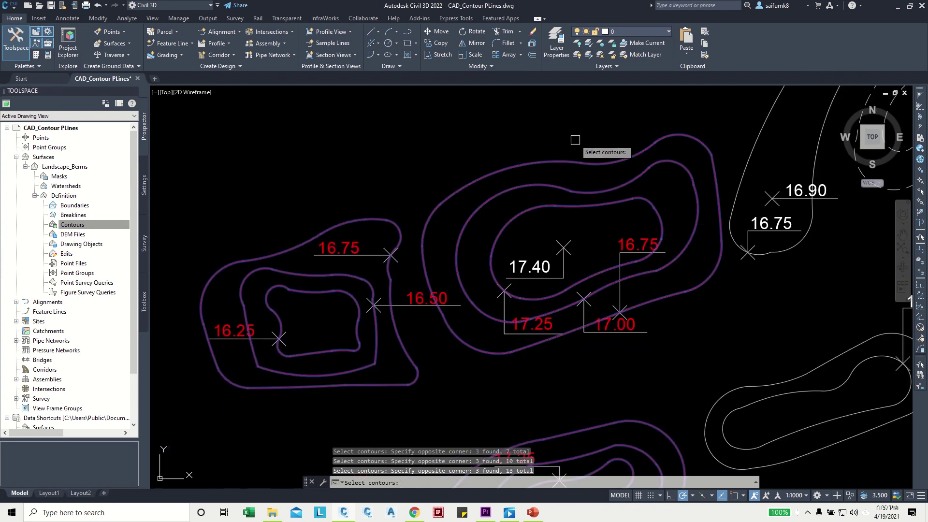
scroll(554, 183, "down", 3)
mouse_move(535, 265)
middle_mouse_down()
mouse_move(555, 269)
mouse_move(509, 285)
middle_mouse_up()
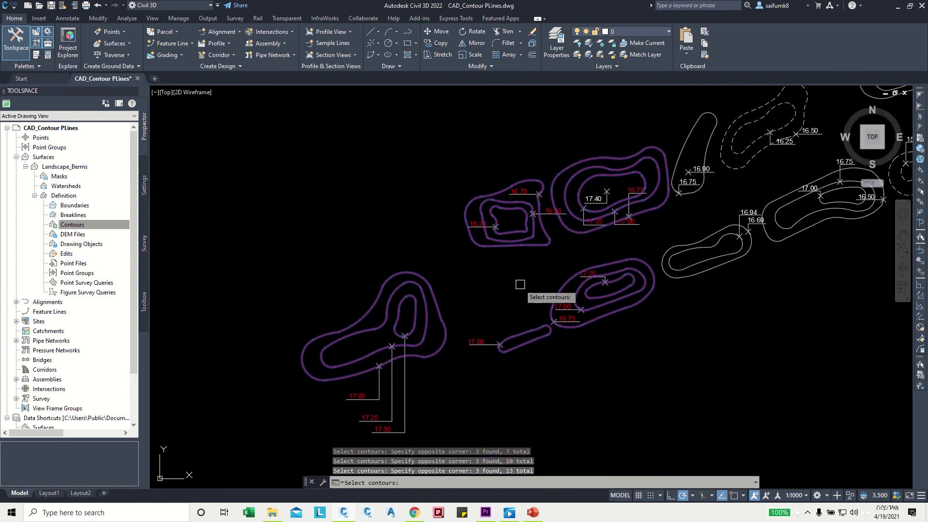
key("Return")
middle_click_drag(462, 286, 465, 267)
left_click(437, 217)
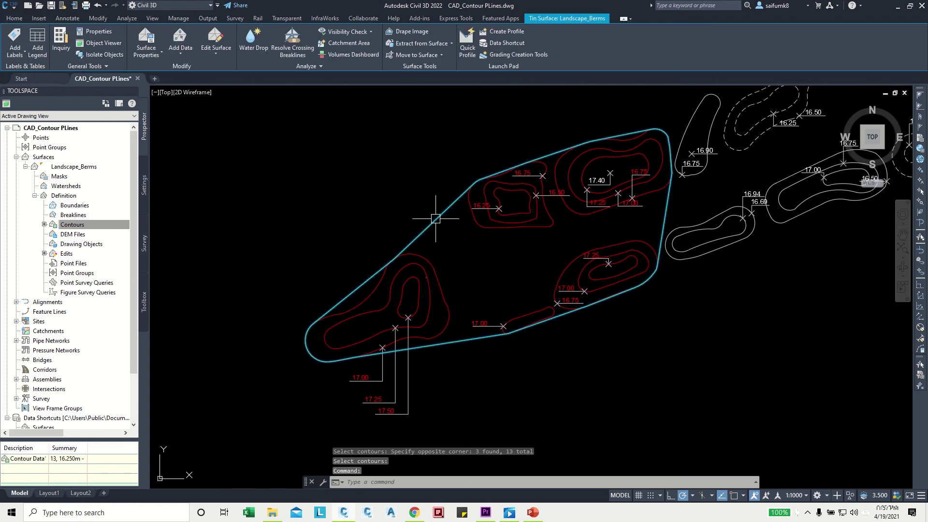
right_click(436, 219)
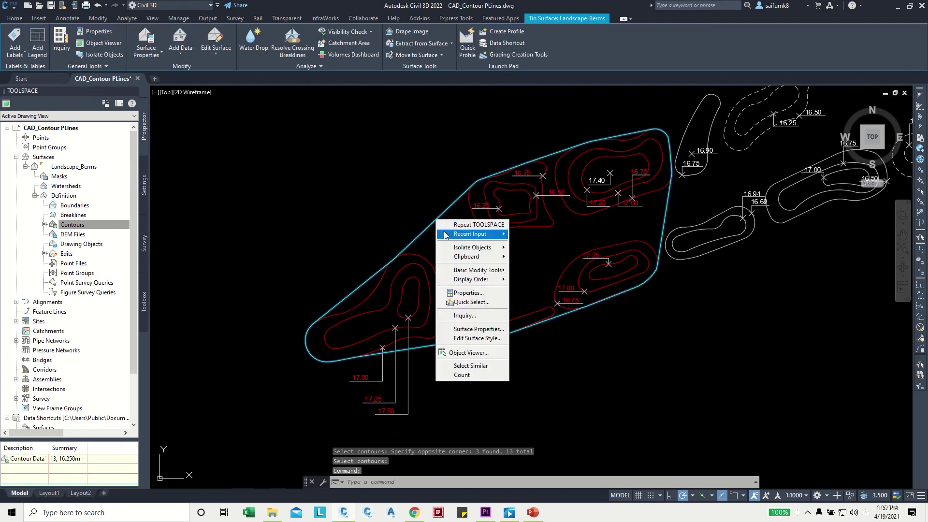
left_click(481, 357)
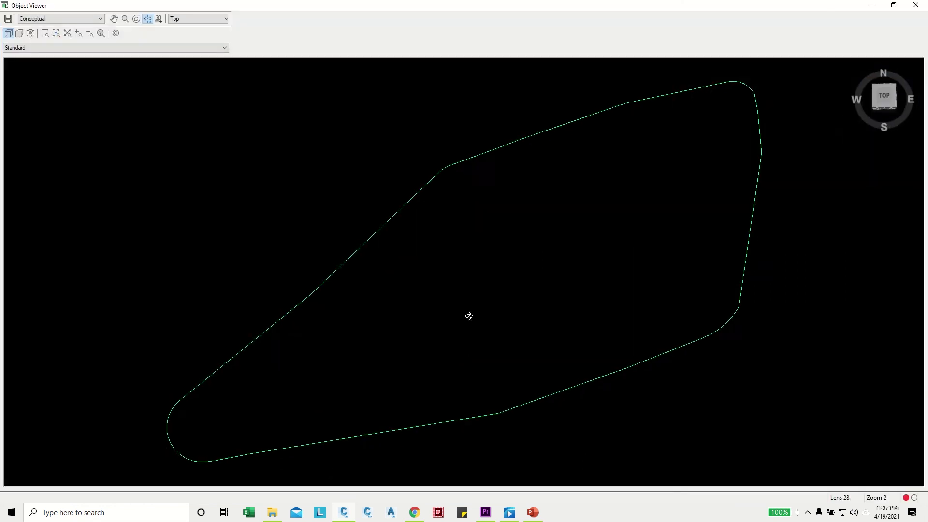
mouse_move(469, 315)
left_mouse_down()
mouse_move(437, 316)
mouse_move(456, 290)
mouse_move(479, 303)
left_mouse_up()
right_click(478, 303)
left_click(499, 307)
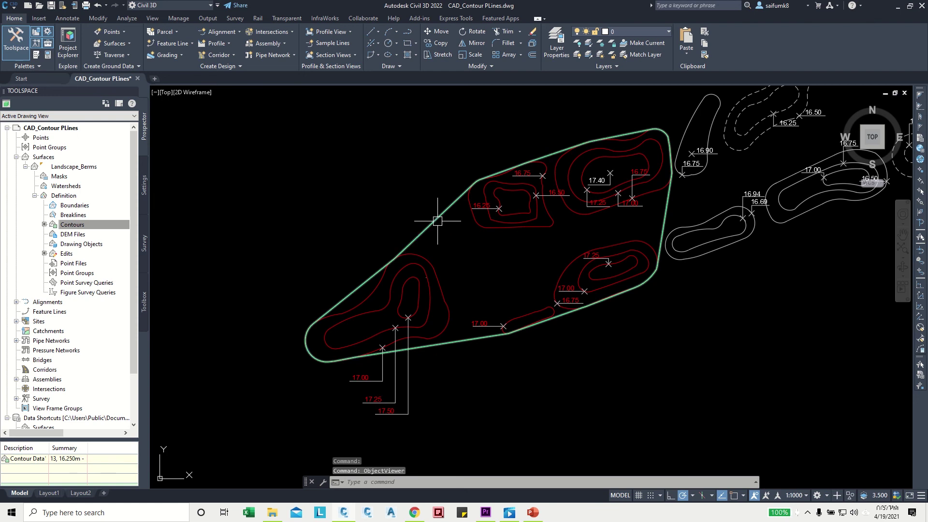
left_click(438, 221)
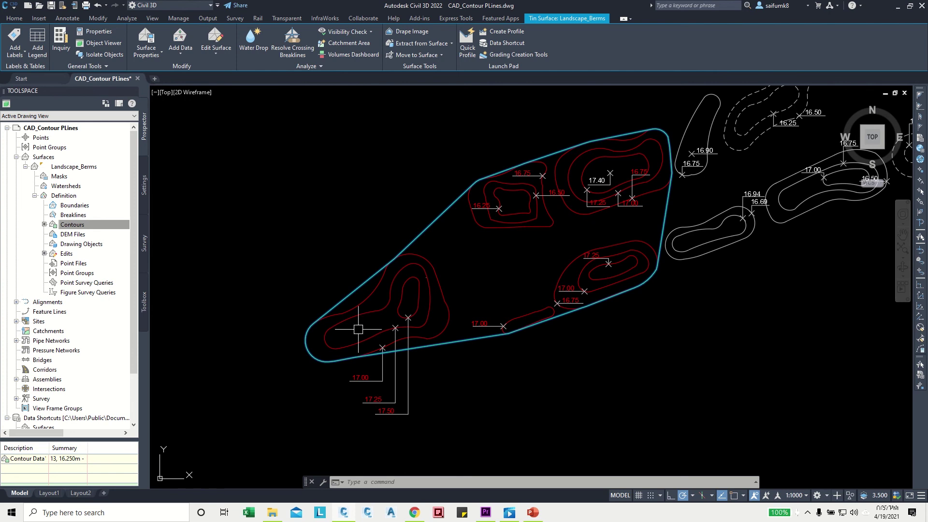
scroll(425, 300, "up", 5)
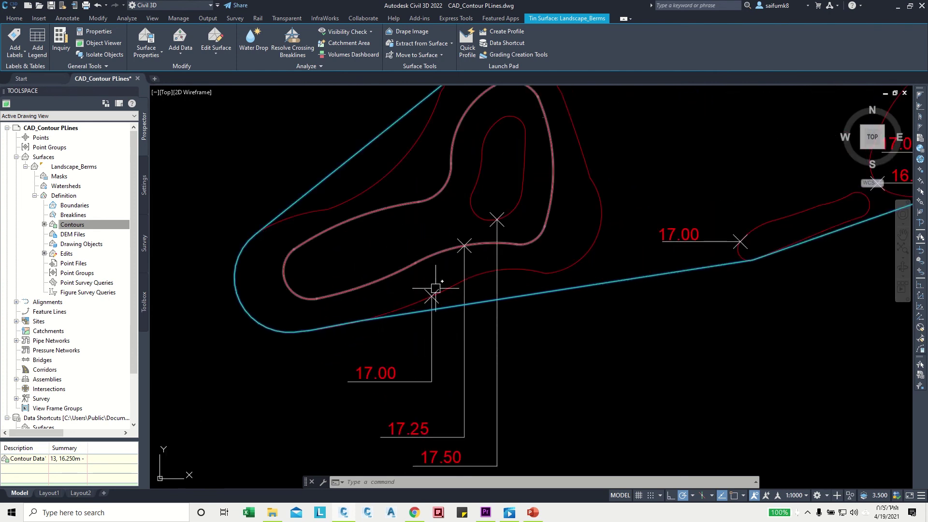
middle_click_drag(403, 354, 409, 307)
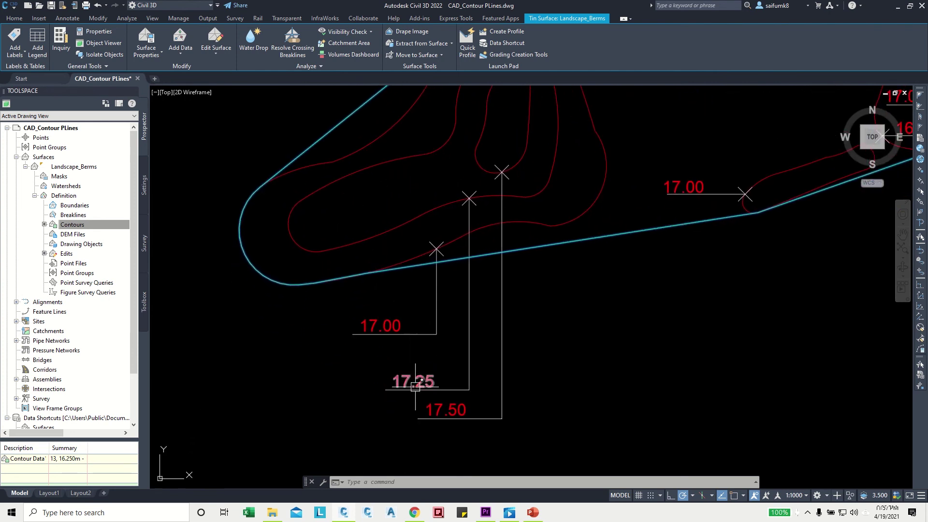
scroll(420, 311, "down", 5)
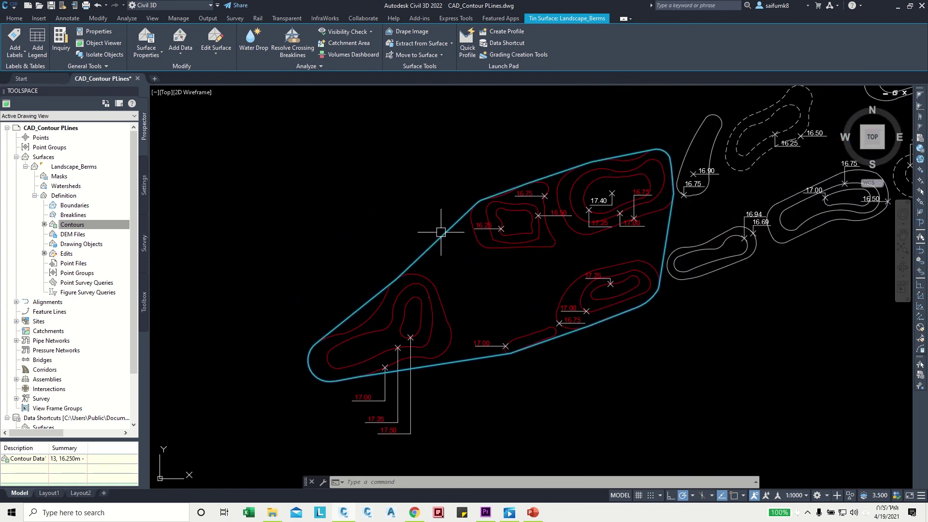
key("Escape")
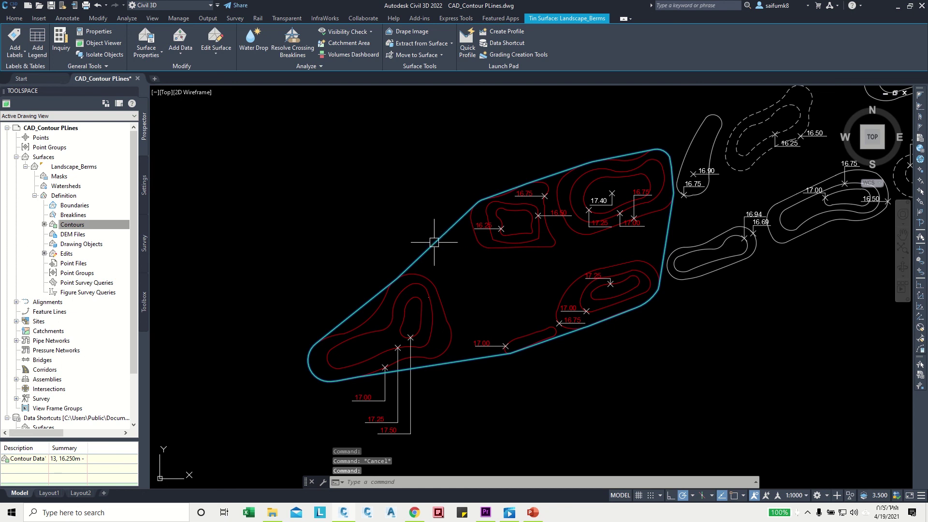
- In Landscape_Berms Surface Properties, copy the surface style as 'Contours 0.25' with an empty description
right_click(434, 241)
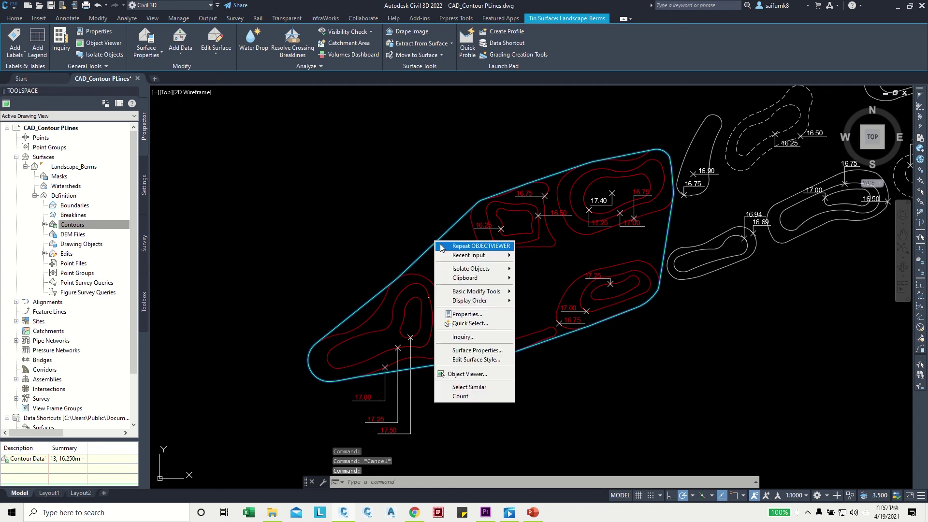
left_click(482, 351)
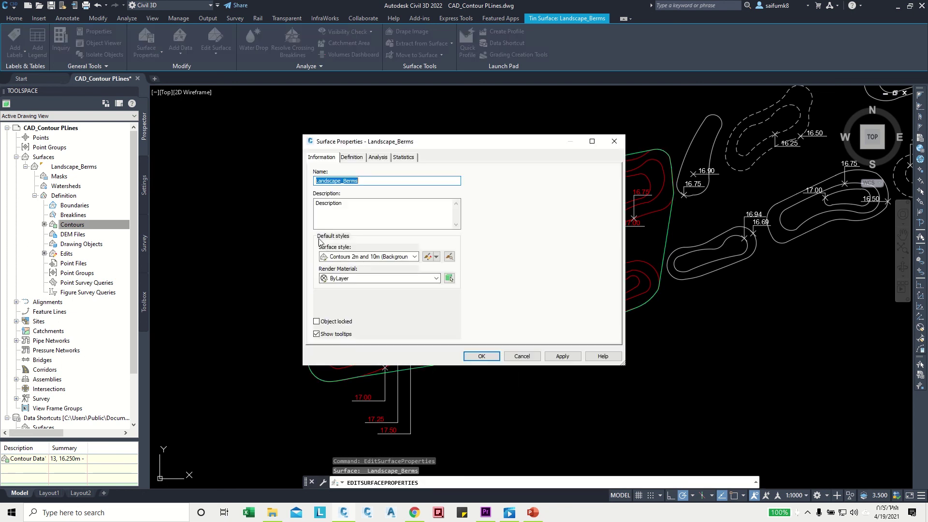
left_click_drag(395, 141, 368, 108)
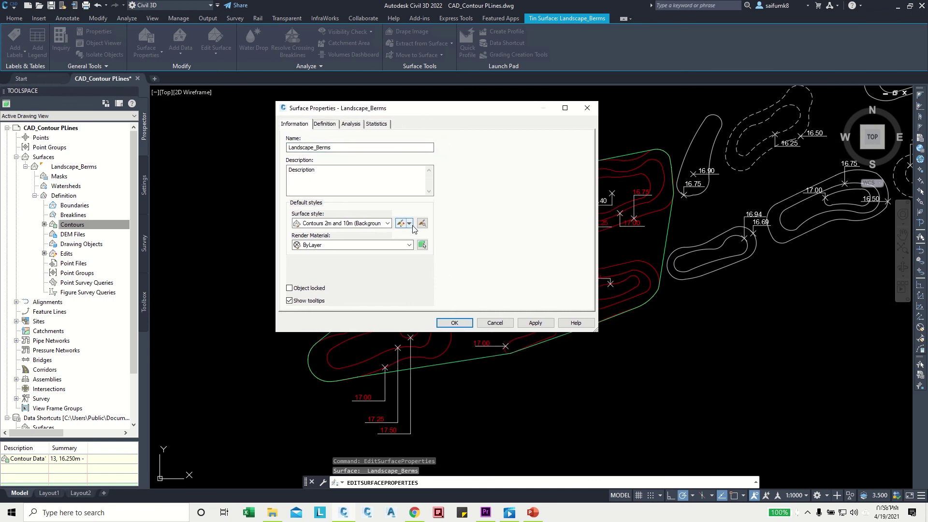
left_click(410, 224)
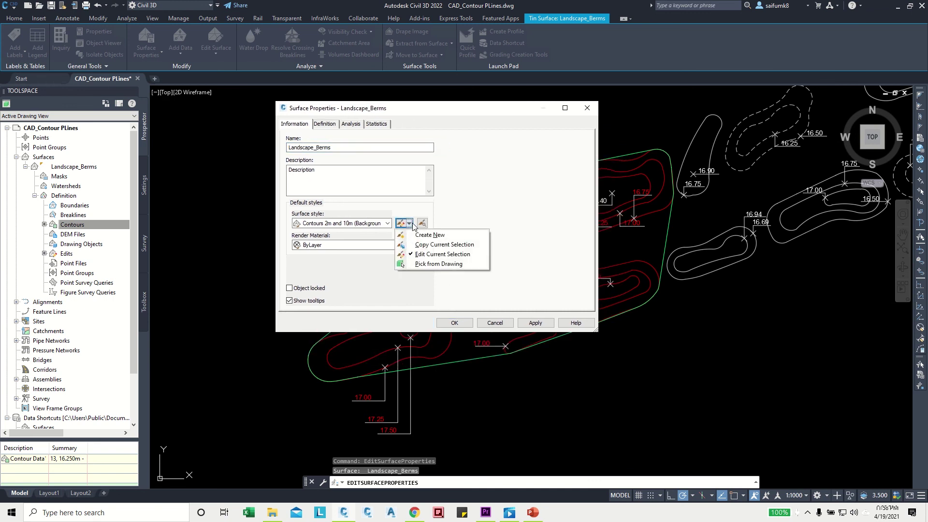
left_click(436, 246)
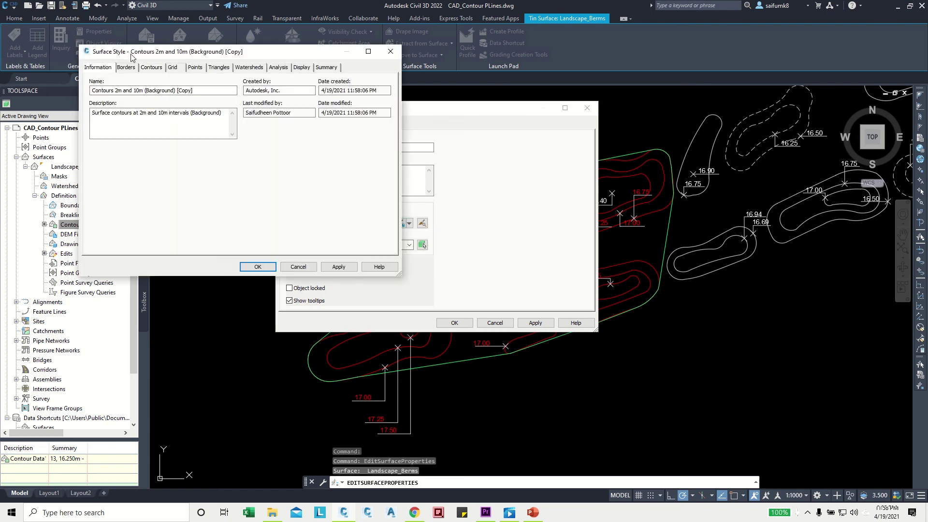
left_click_drag(433, 150, 536, 150)
type("Contours 0.")
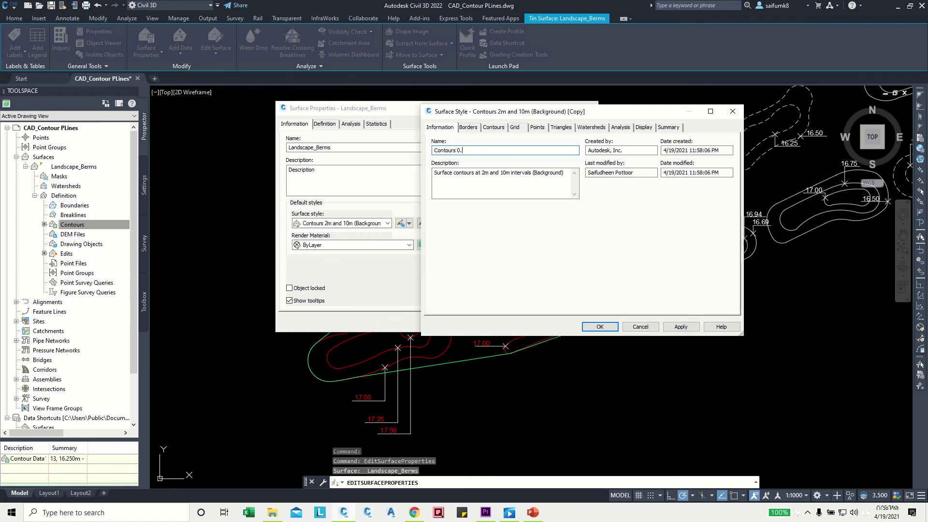
type("25m")
key("Tab")
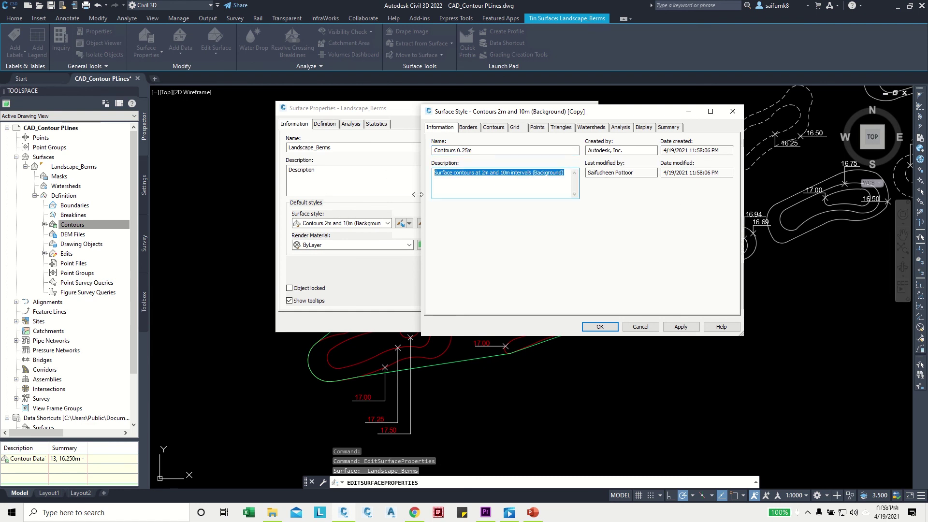
key("BackSpace")
left_click(502, 152)
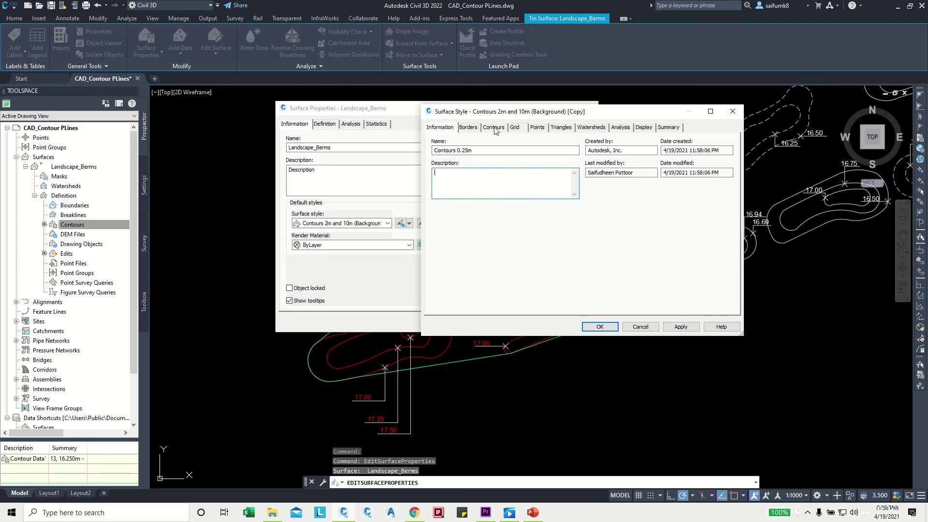
- Set the new style's minor contour interval to 0.25 and apply it to the surface
left_click(560, 128)
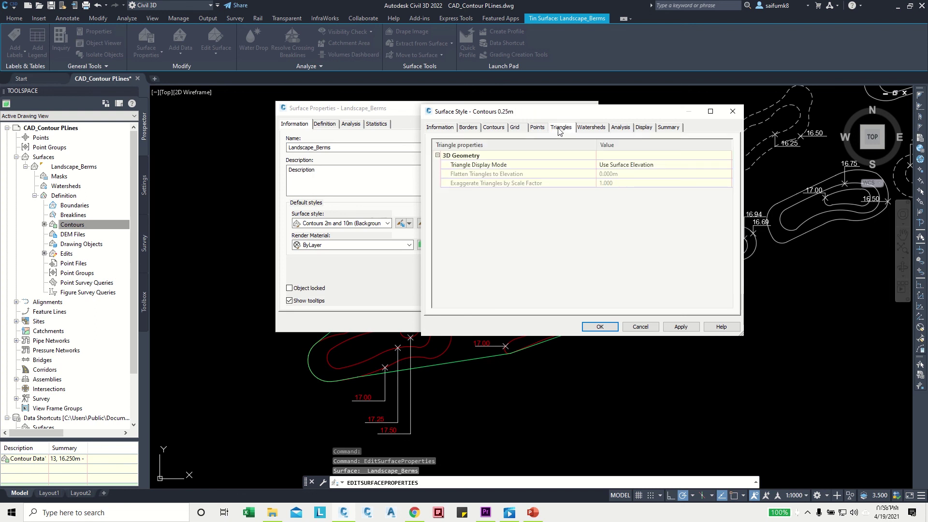
left_click(489, 128)
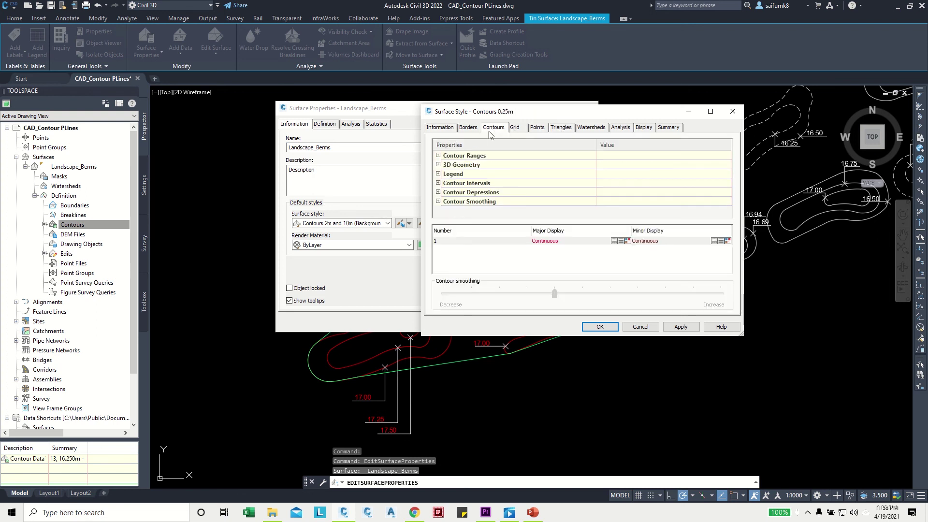
left_click(437, 182)
scroll(608, 199, "down", 1)
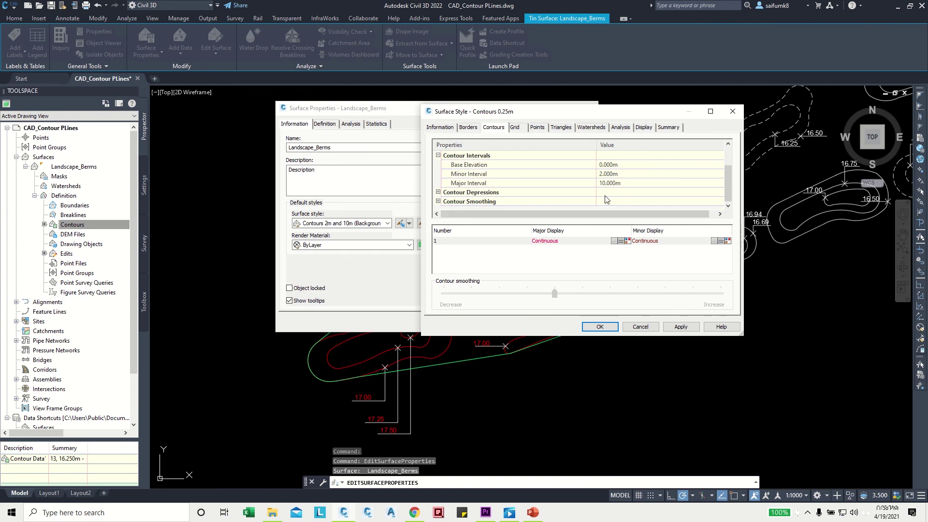
left_click(618, 175)
type("0")
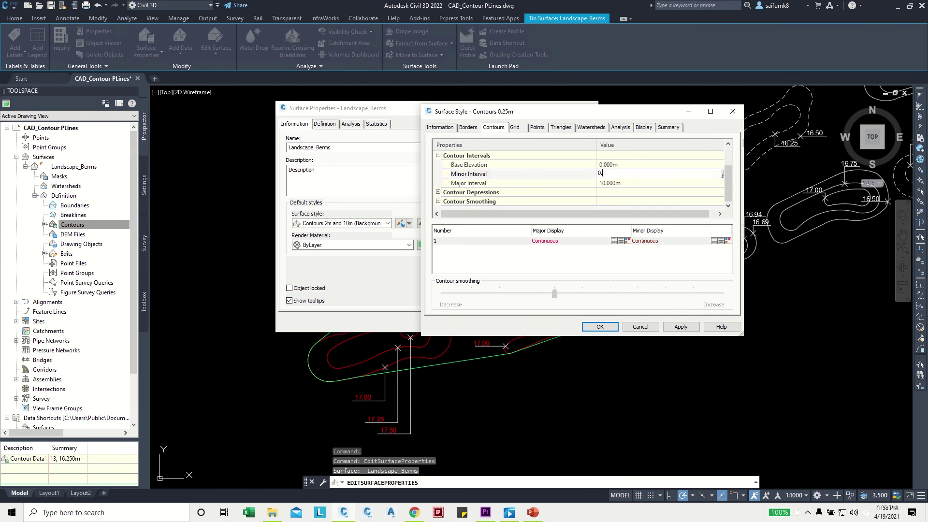
type(".25")
key("Return")
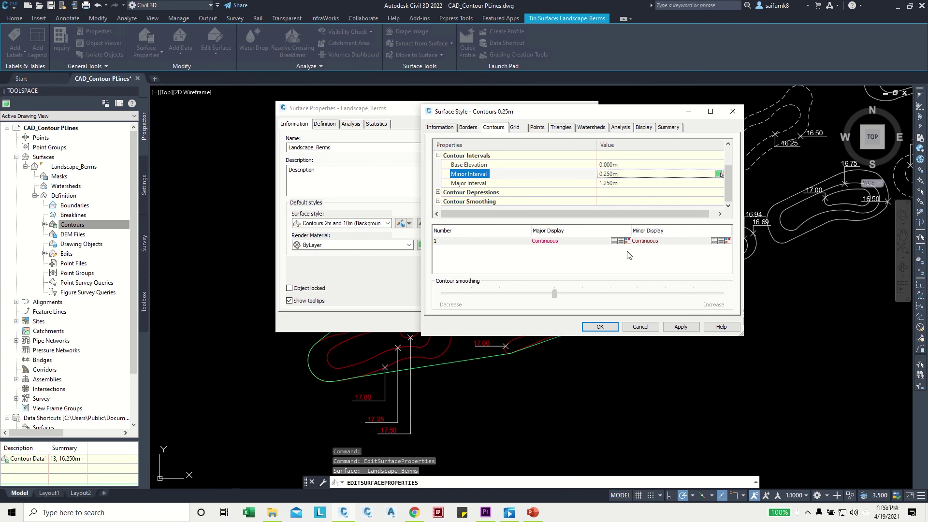
left_click(674, 326)
left_click(600, 327)
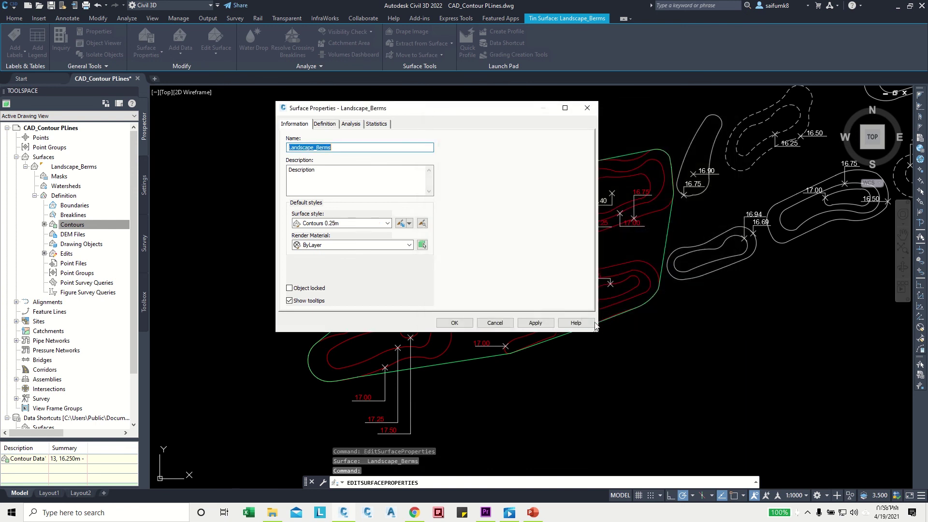
left_click(454, 323)
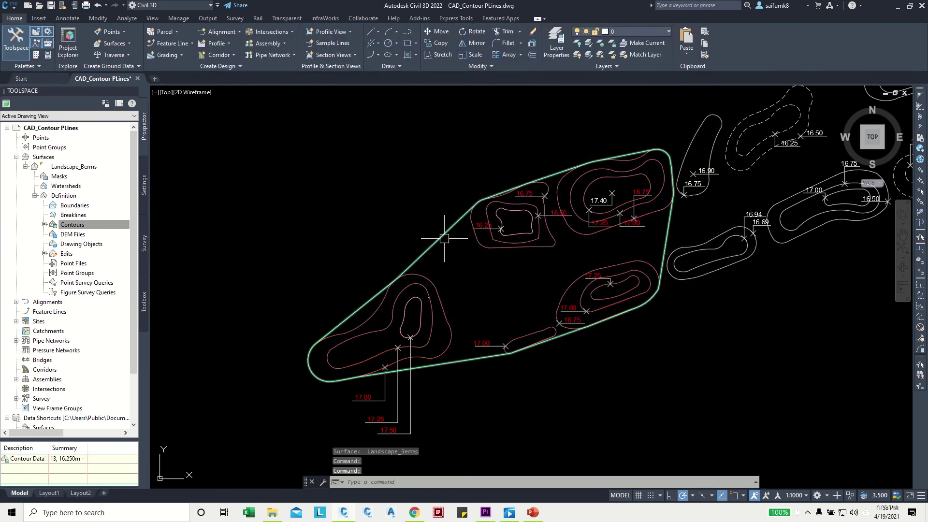
middle_click_drag(392, 318, 397, 279)
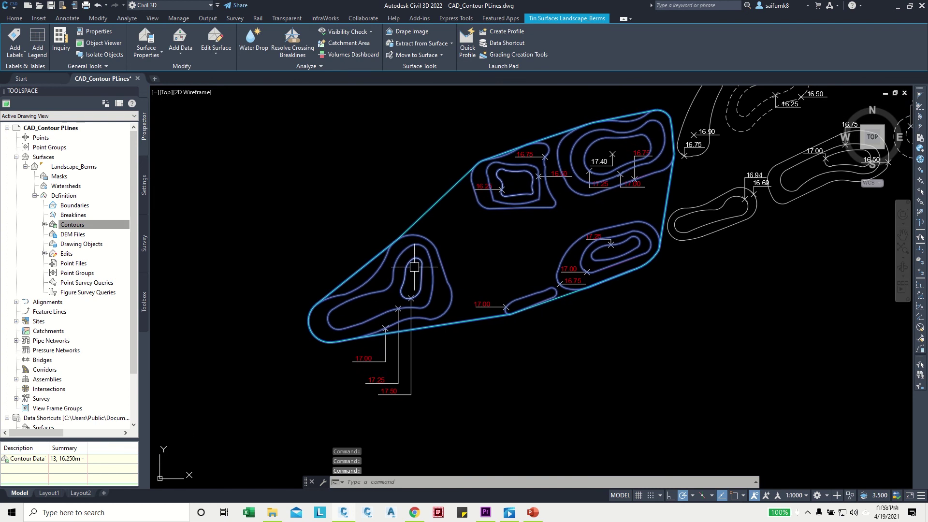
scroll(532, 271, "up", 3)
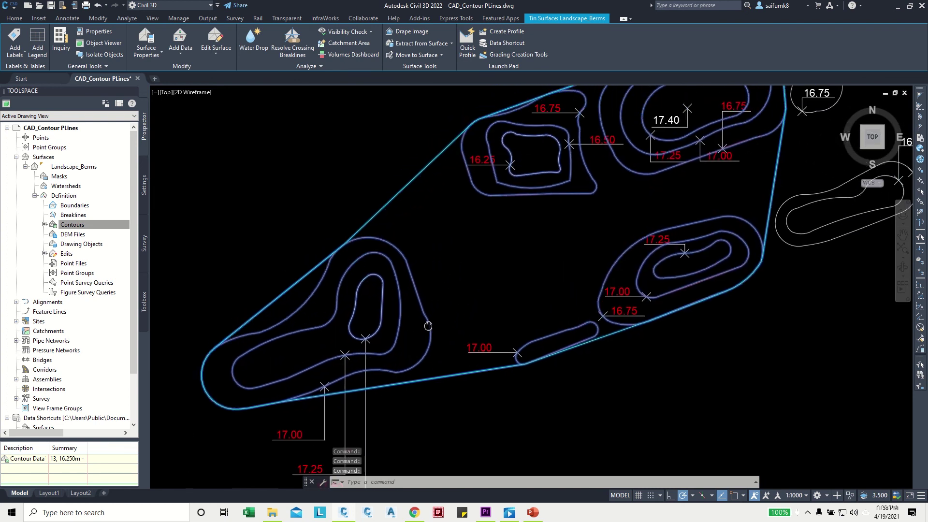
scroll(559, 289, "down", 3)
scroll(531, 294, "up", 2)
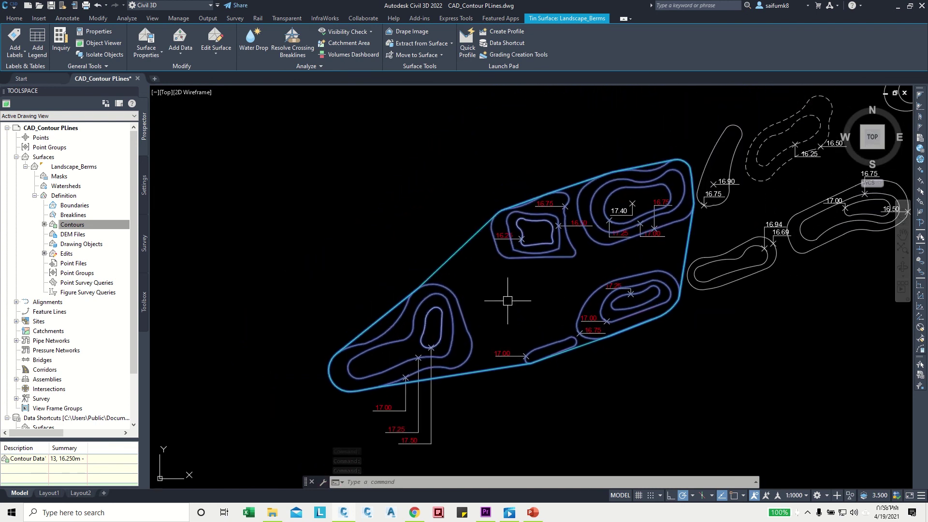
scroll(507, 269, "down", 2)
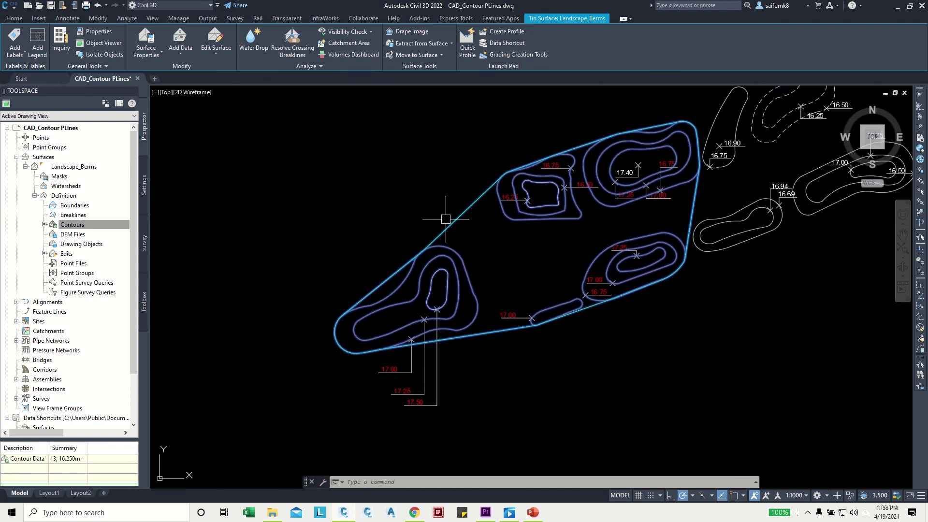
scroll(514, 211, "up", 2)
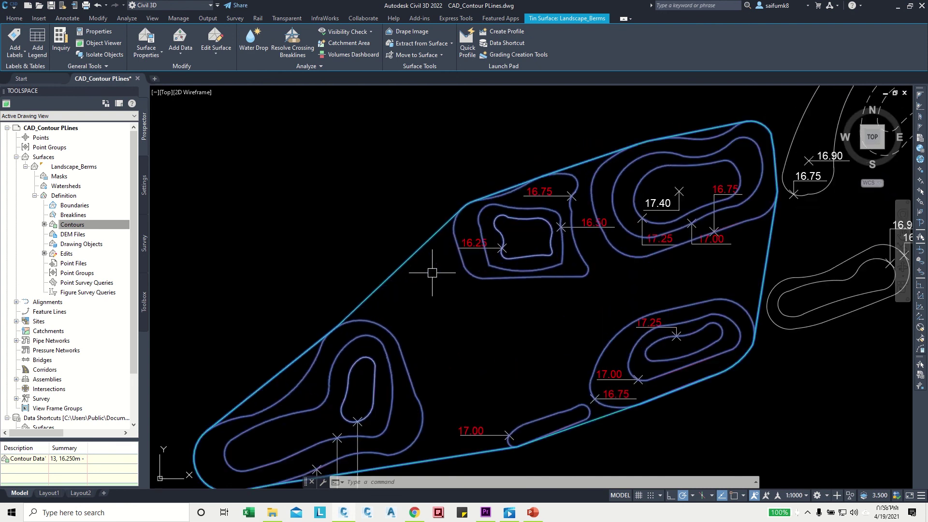
middle_click_drag(421, 267, 433, 236)
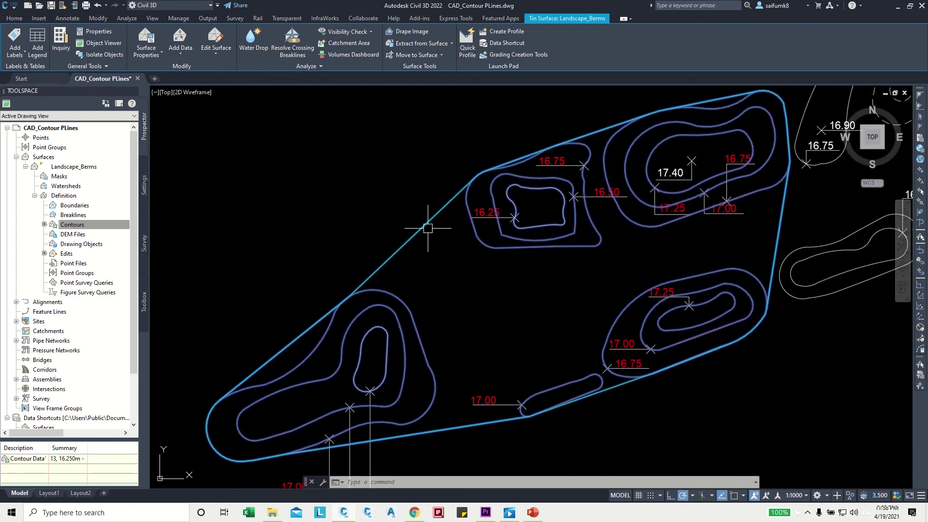
right_click(427, 226)
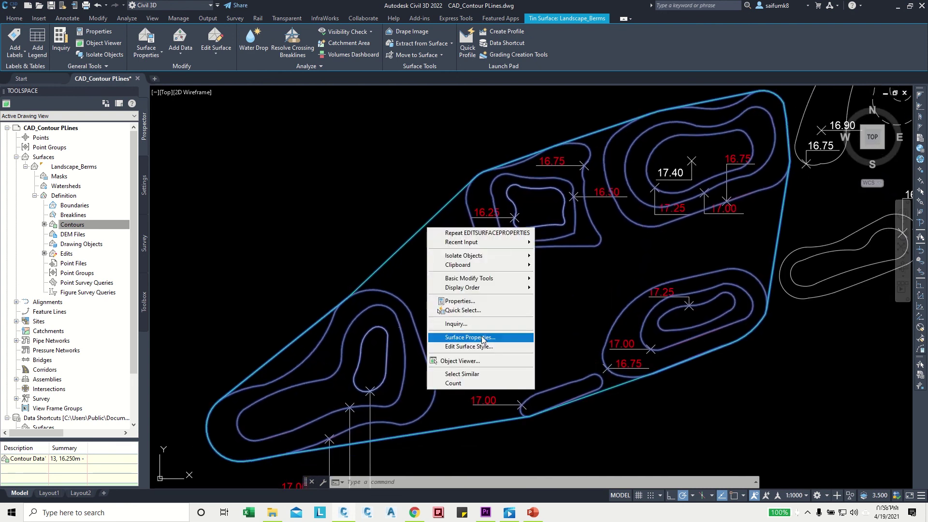
- Edit the Landscape_Berms surface style's Contour Intervals, setting Minor Interval to 0.1 m, and apply
left_click(491, 346)
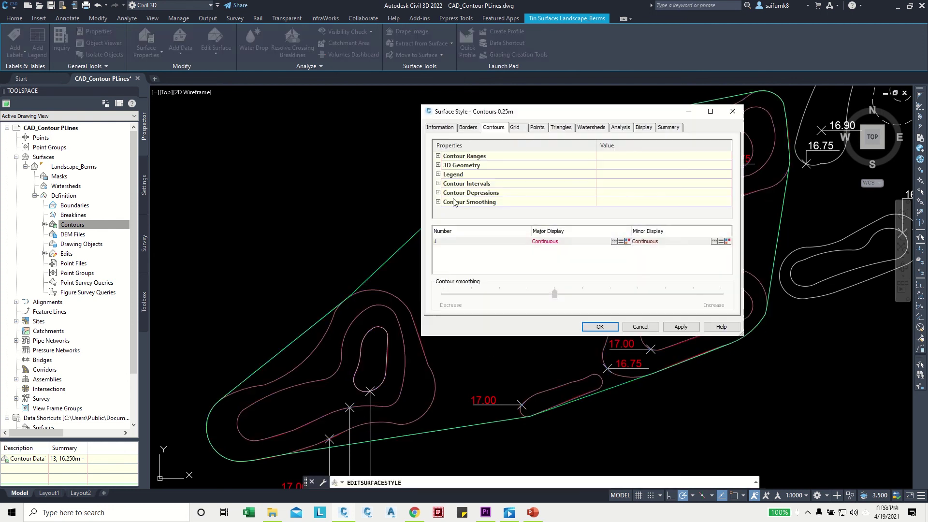
left_click(560, 129)
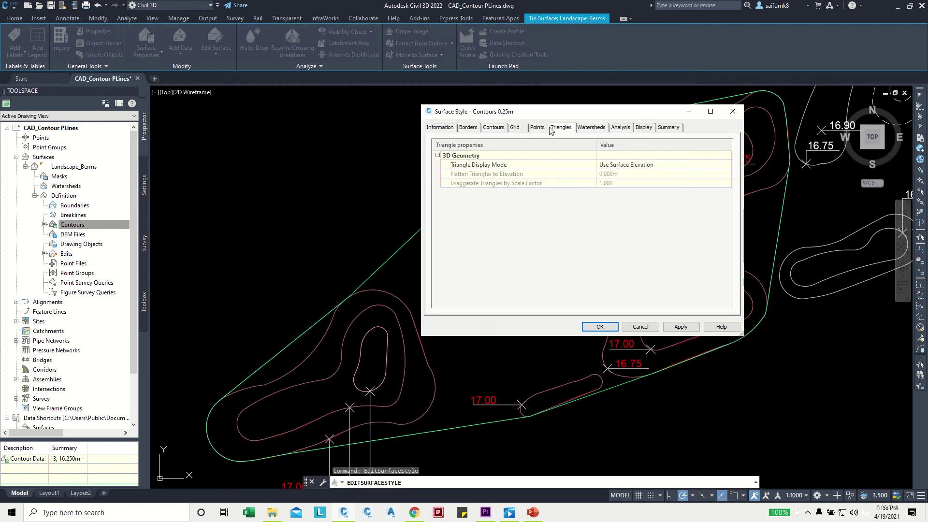
left_click(495, 129)
left_click(438, 183)
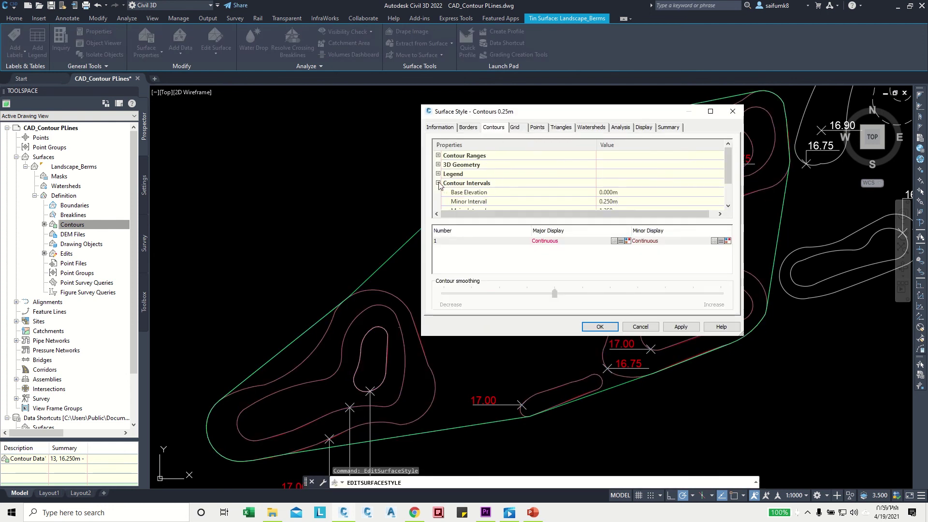
left_click(601, 202)
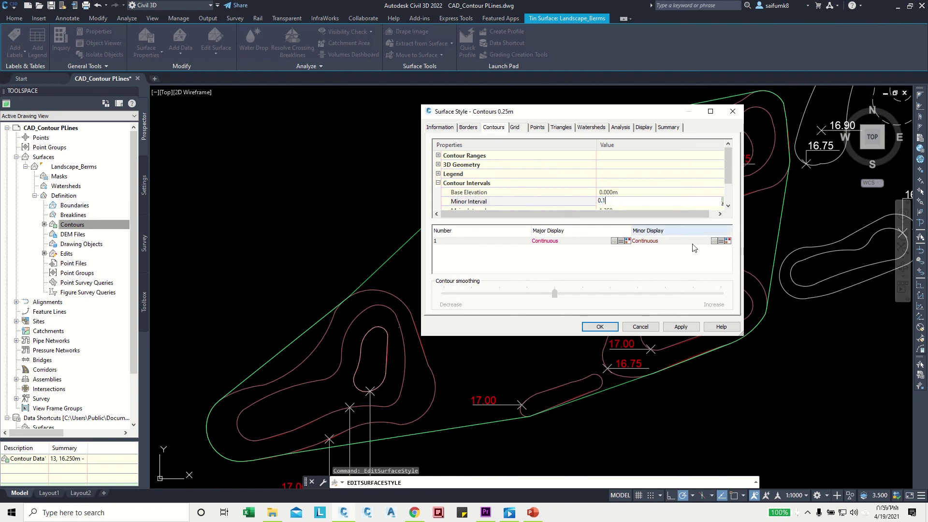
left_click(680, 326)
left_click(600, 327)
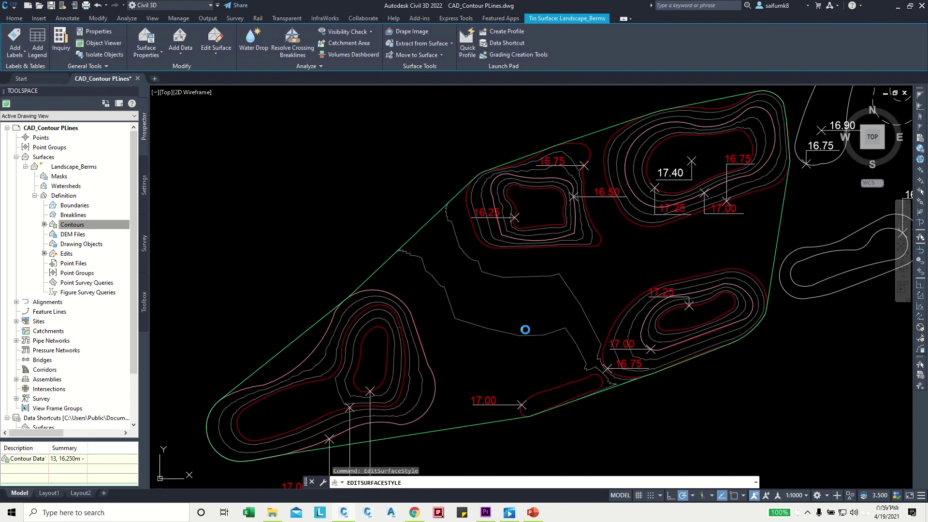
middle_click_drag(592, 290, 527, 328)
middle_click_drag(524, 295, 516, 341)
scroll(603, 269, "up", 3)
mouse_move(603, 269)
middle_mouse_down()
mouse_move(548, 261)
mouse_move(546, 283)
mouse_move(583, 205)
middle_mouse_up()
scroll(545, 242, "down", 1)
scroll(546, 283, "up", 1)
scroll(583, 204, "down", 2)
scroll(558, 271, "up", 2)
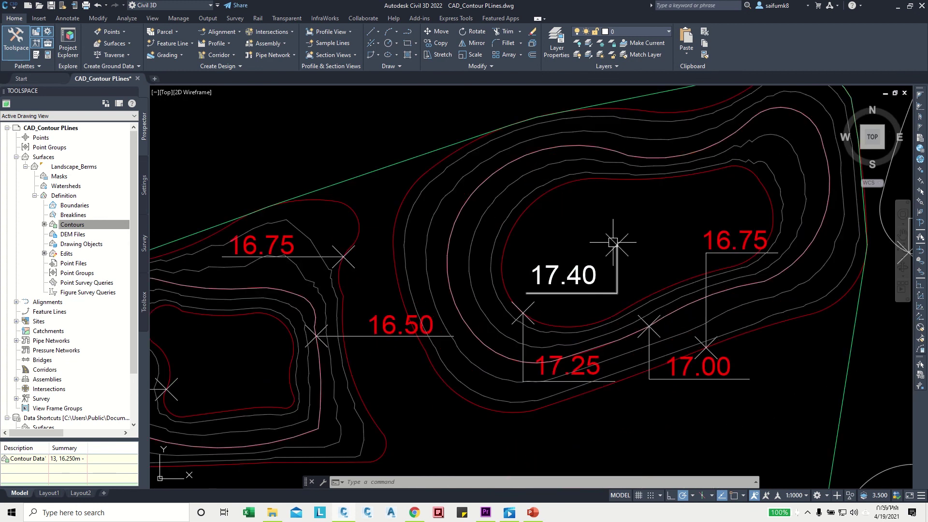
scroll(623, 238, "down", 4)
scroll(590, 174, "up", 3)
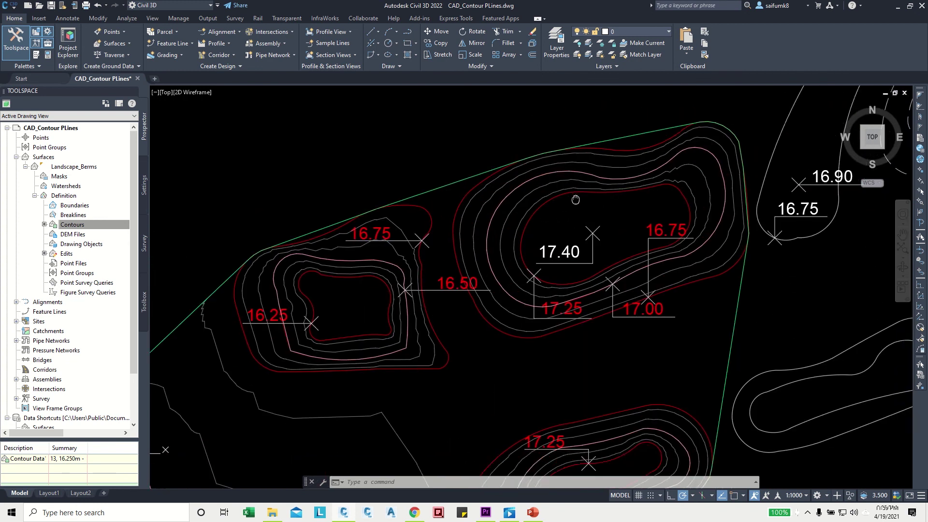
left_click(463, 159)
scroll(463, 161, "down", 3)
mouse_move(467, 161)
middle_mouse_down()
mouse_move(485, 193)
mouse_move(512, 167)
middle_mouse_up()
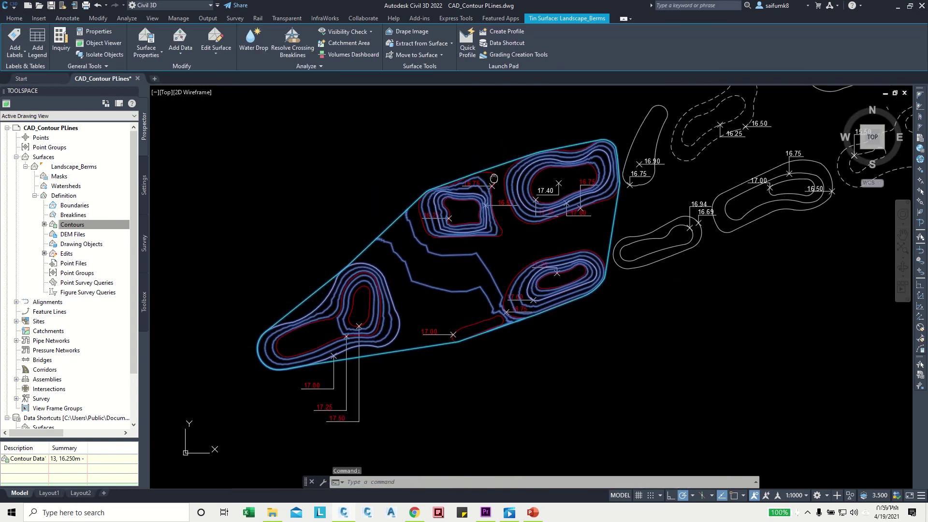
left_click(217, 53)
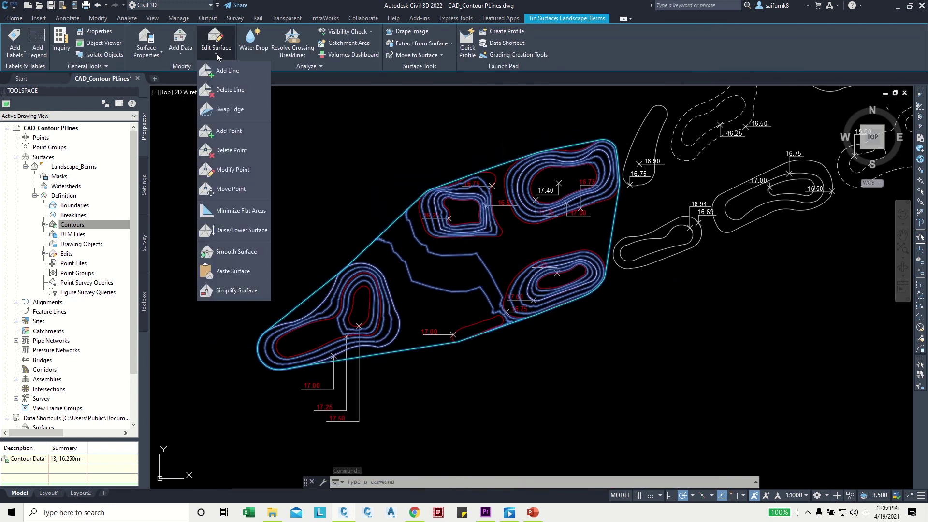
- Add a surface point at elevation 17.4 on the 17.40 X-mark using an Intersection snap
left_click(228, 135)
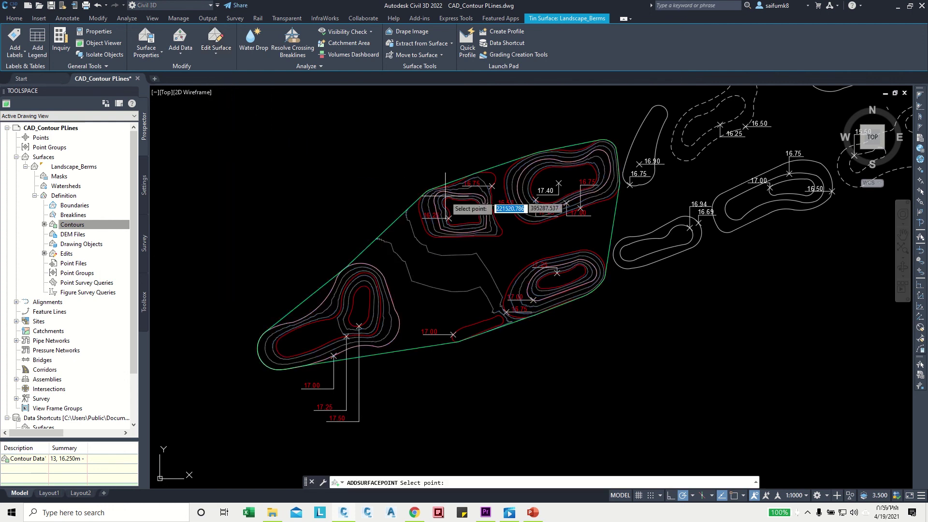
scroll(572, 179, "up", 4)
scroll(571, 179, "up", 5)
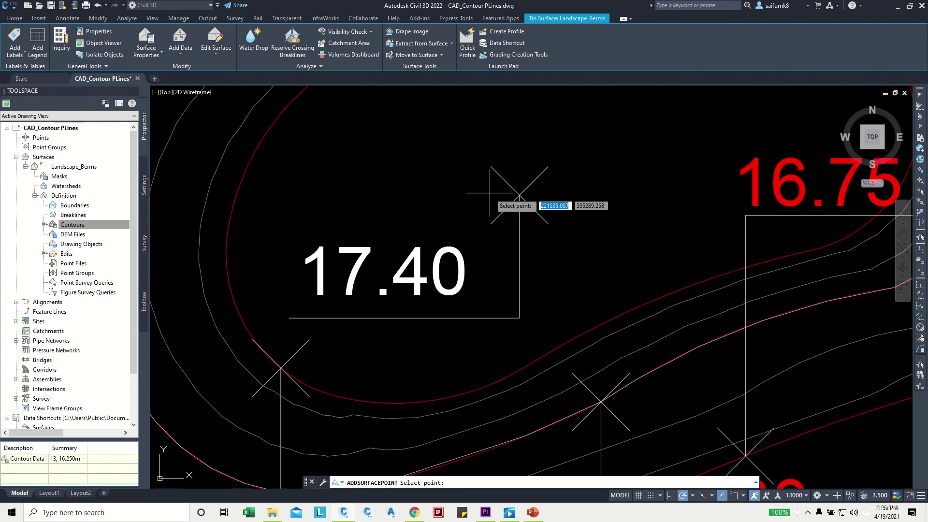
right_click(542, 196, "shift")
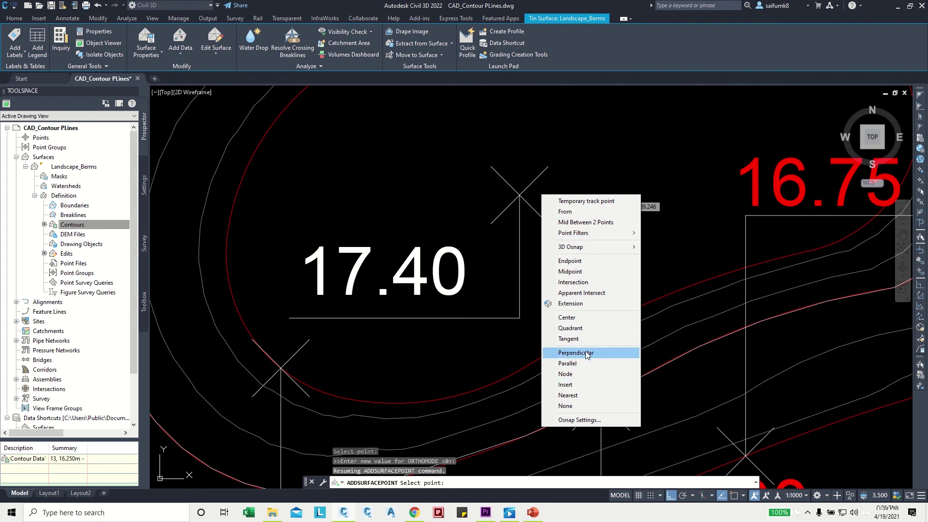
left_click(580, 283)
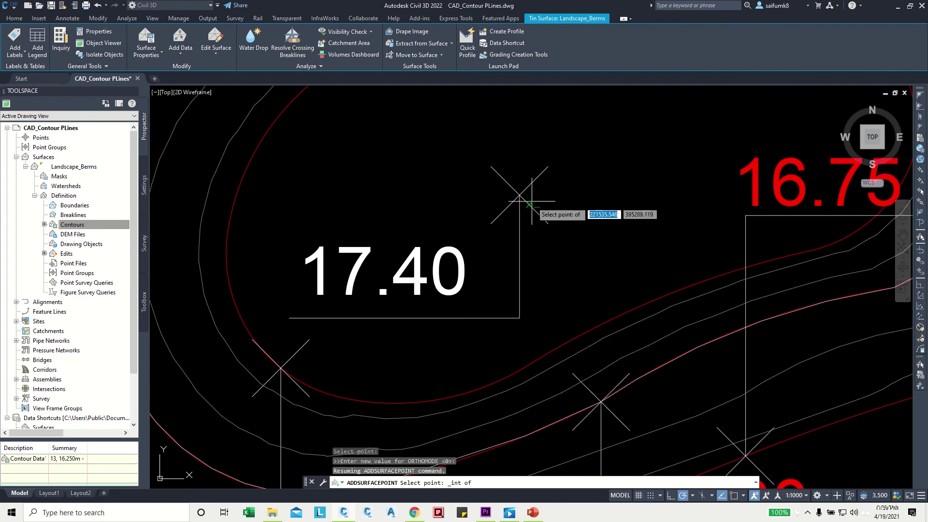
left_click(519, 196)
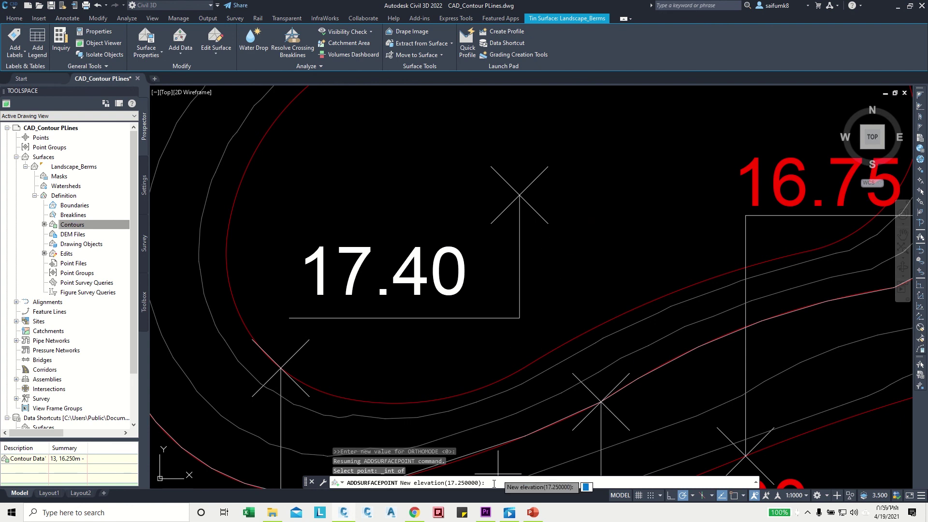
type("1")
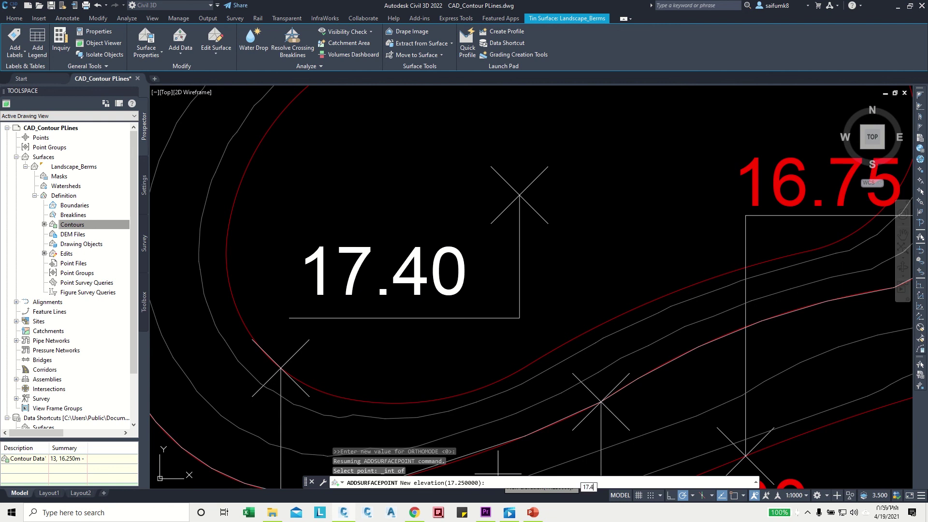
type("7.4")
key("Return")
scroll(503, 251, "down", 2)
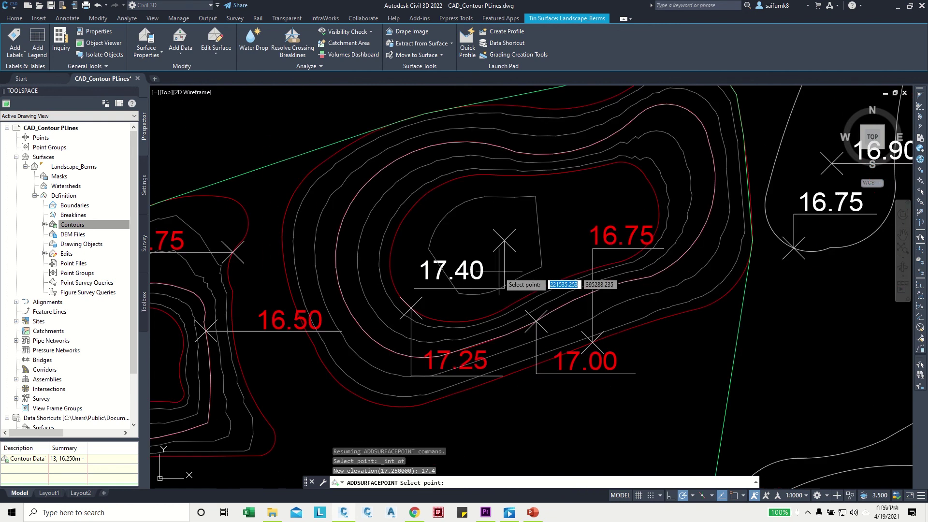
key("Return")
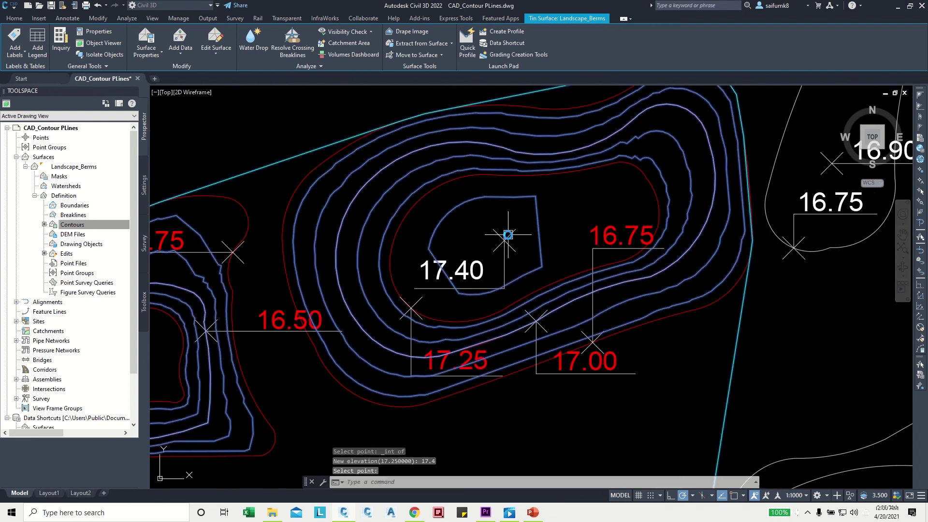
key("Escape")
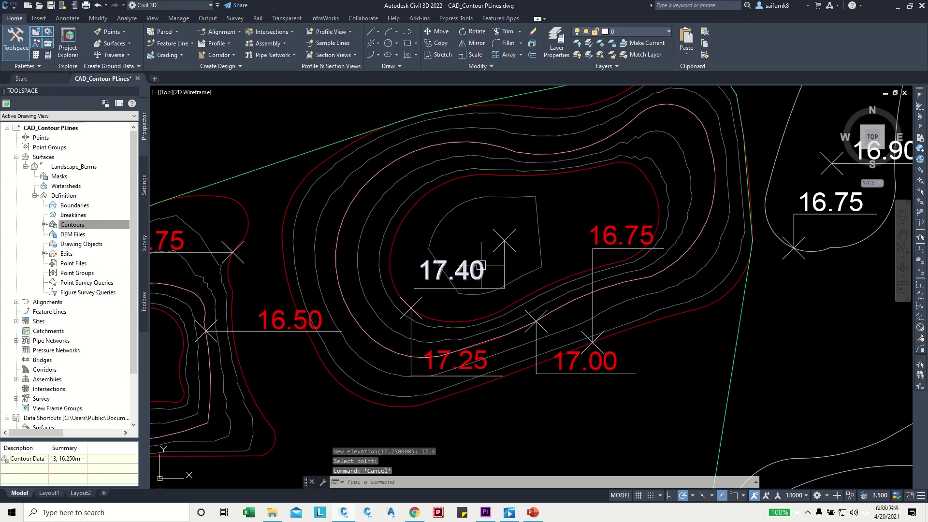
- Select the Landscape_Berms surface and bring up its shortcut menu
scroll(536, 224, "down", 2)
left_click(552, 224)
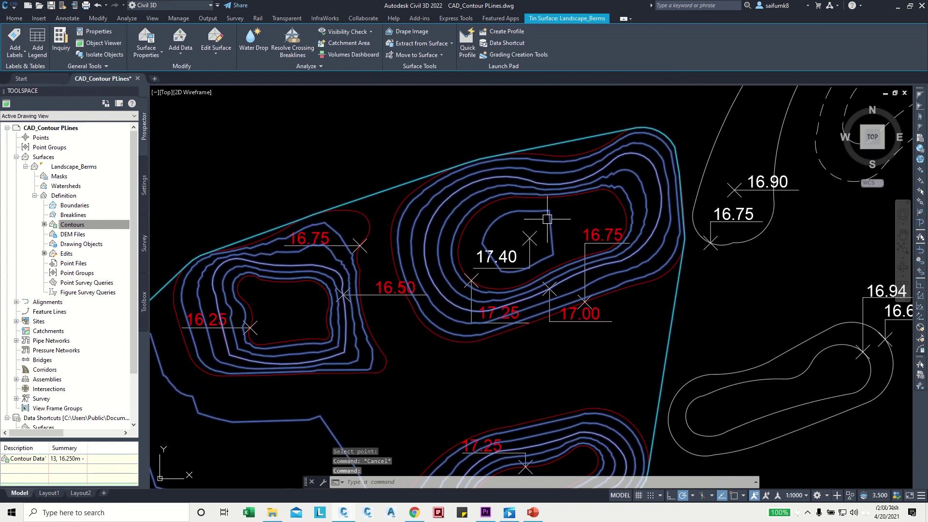
scroll(539, 227, "down", 2)
scroll(502, 250, "down", 2)
scroll(503, 250, "up", 2)
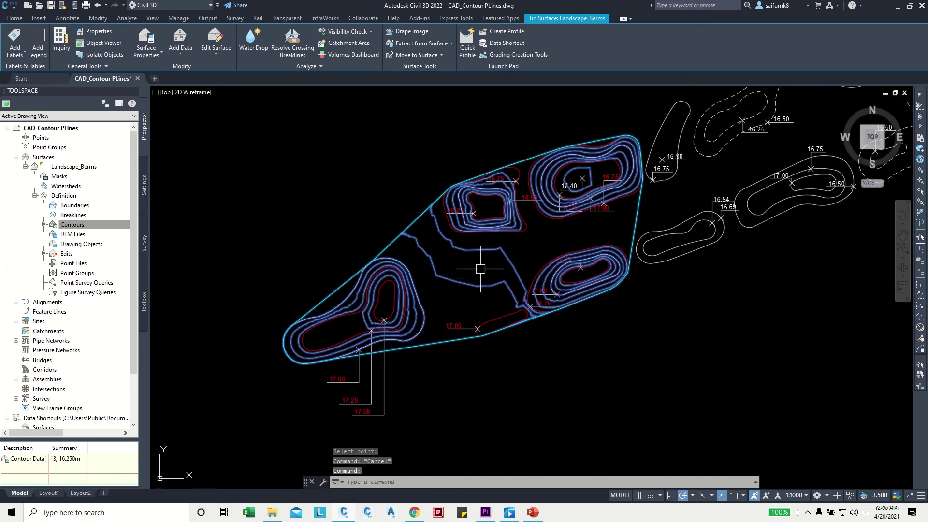
right_click(481, 267)
- Open Landscape_Berms in Object Viewer as a shaded model and orbit it to a tilted view
left_click(526, 403)
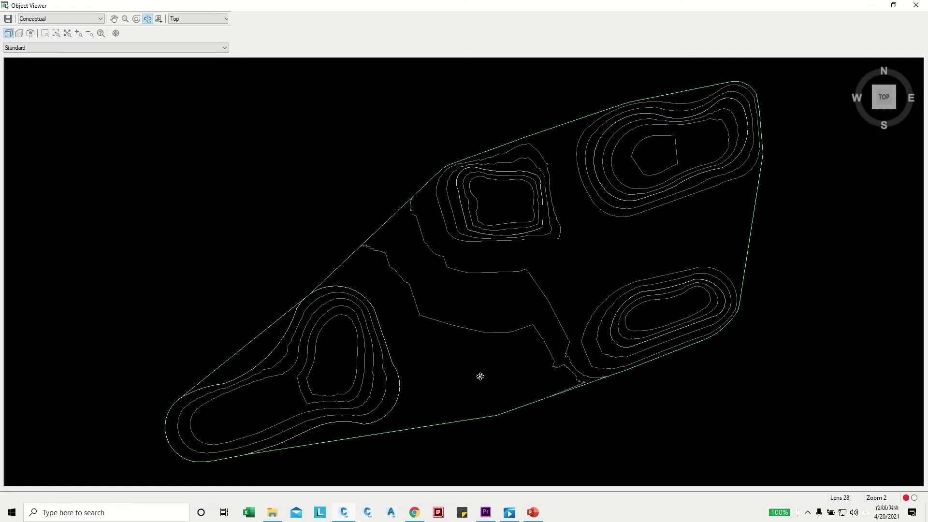
mouse_move(480, 375)
left_mouse_down()
mouse_move(480, 293)
mouse_move(543, 332)
left_mouse_up()
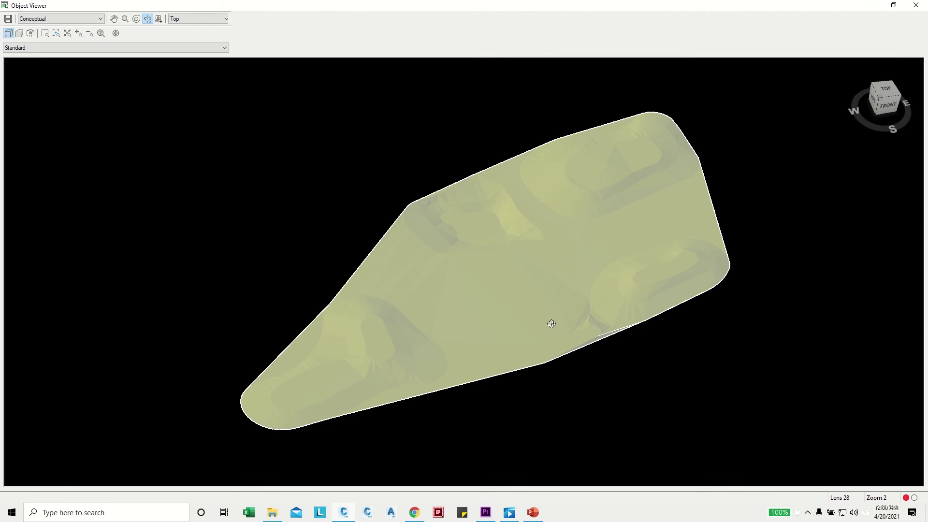
left_click_drag(435, 349, 456, 344)
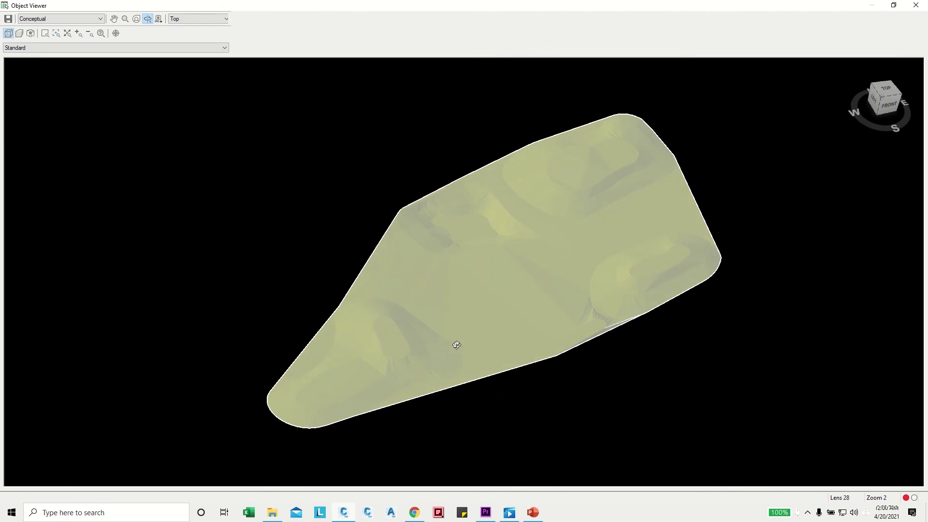